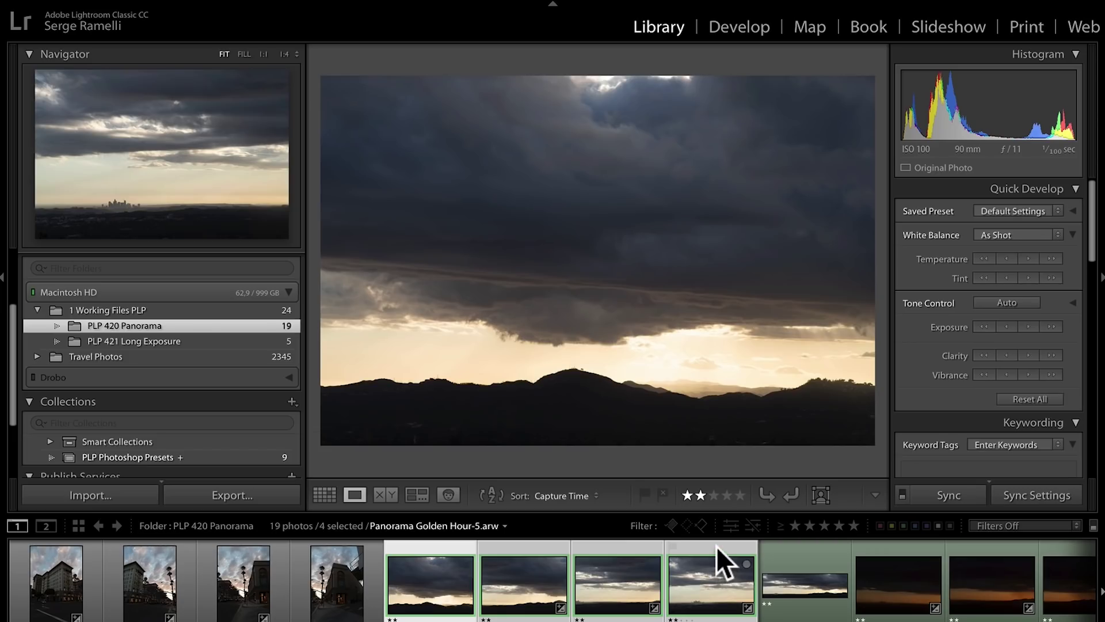
Step: Preview the panorama merge of the four selected golden-hour photos in Spherical and Perspective projection, and return to Cylindrical
right_click(716, 546)
mouse_move(783, 307)
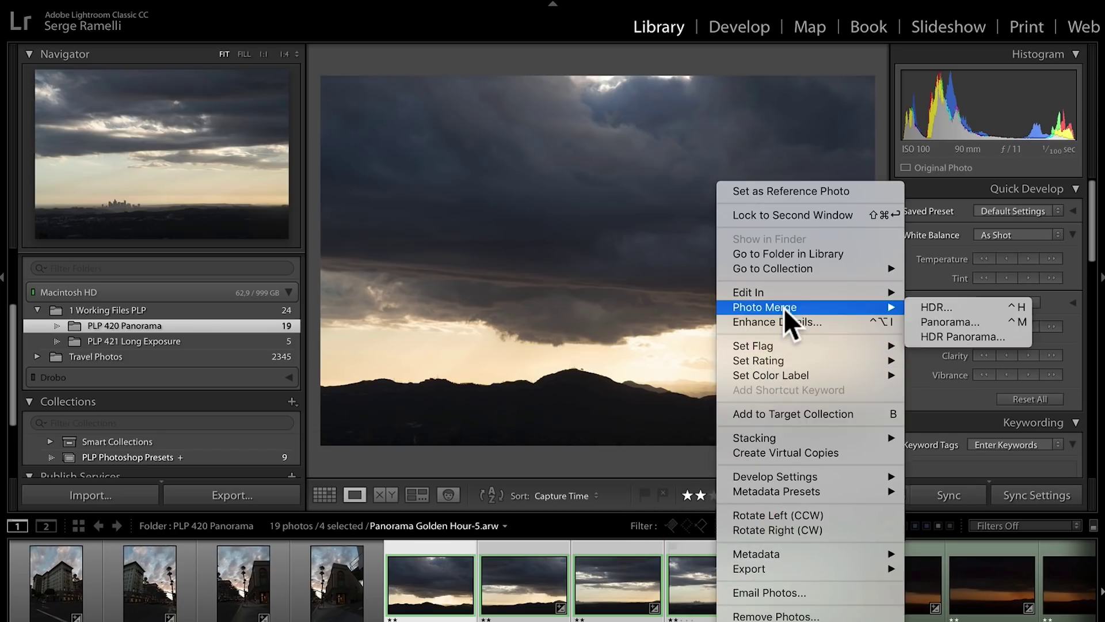
click(740, 313)
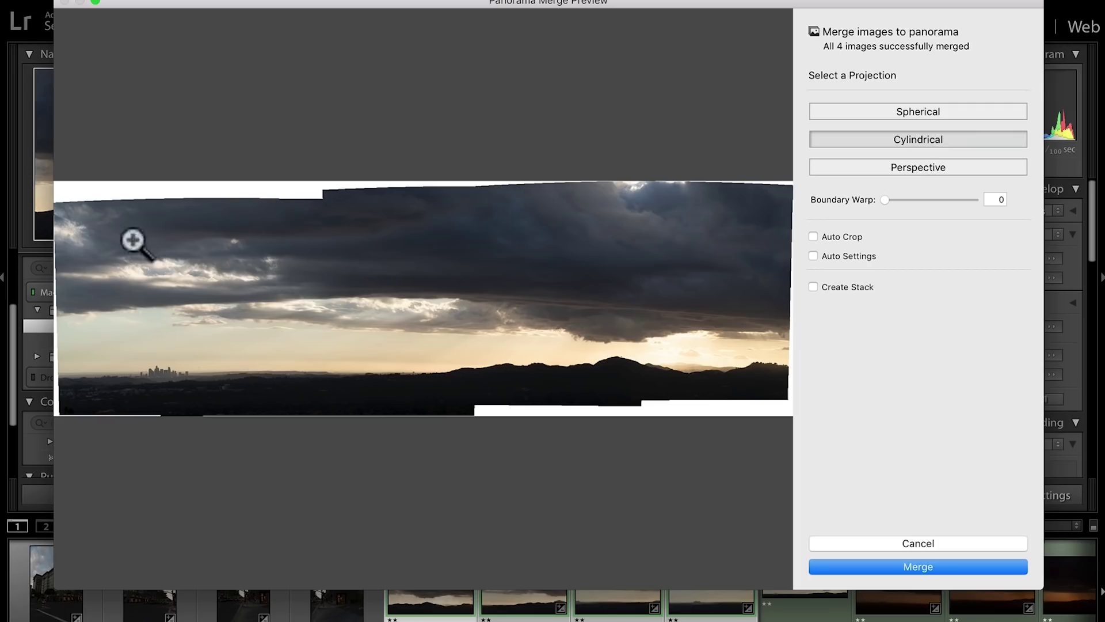
click(938, 106)
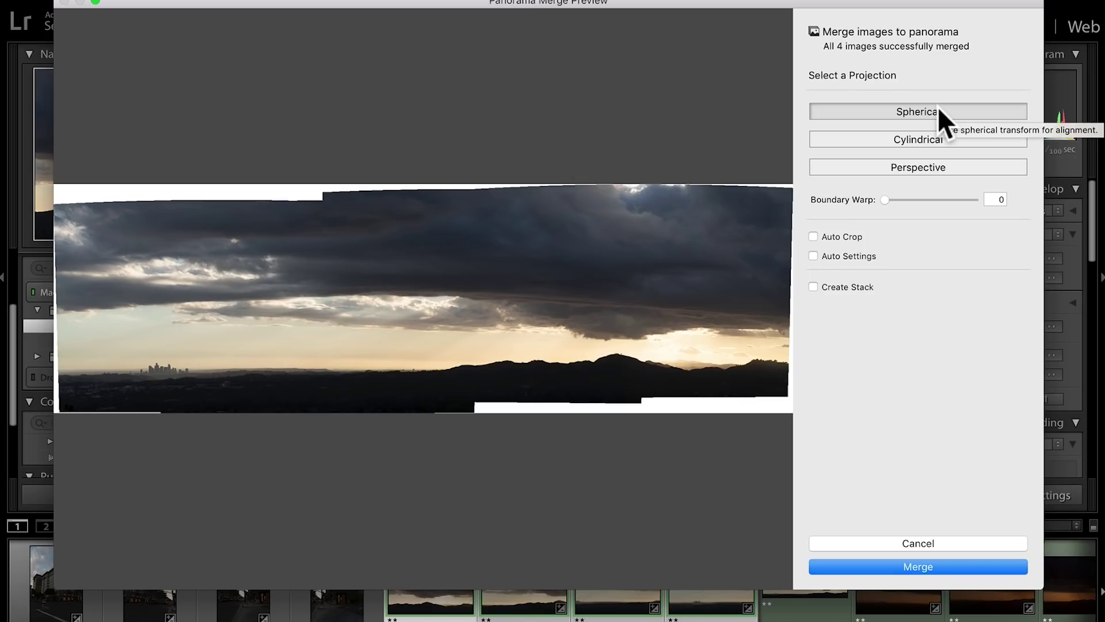
click(914, 168)
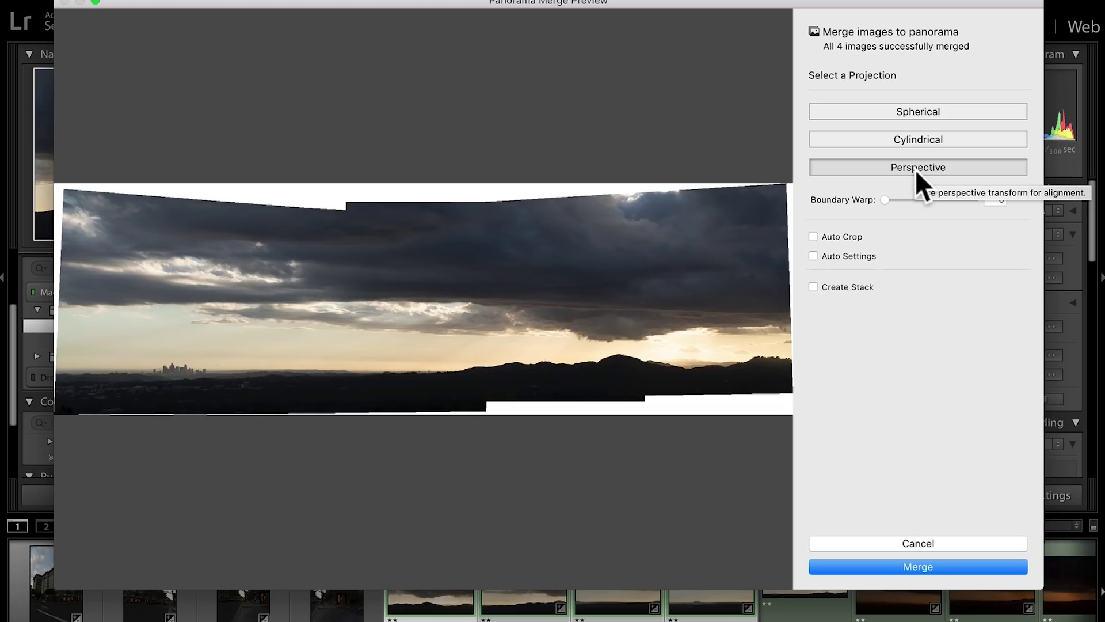
click(930, 141)
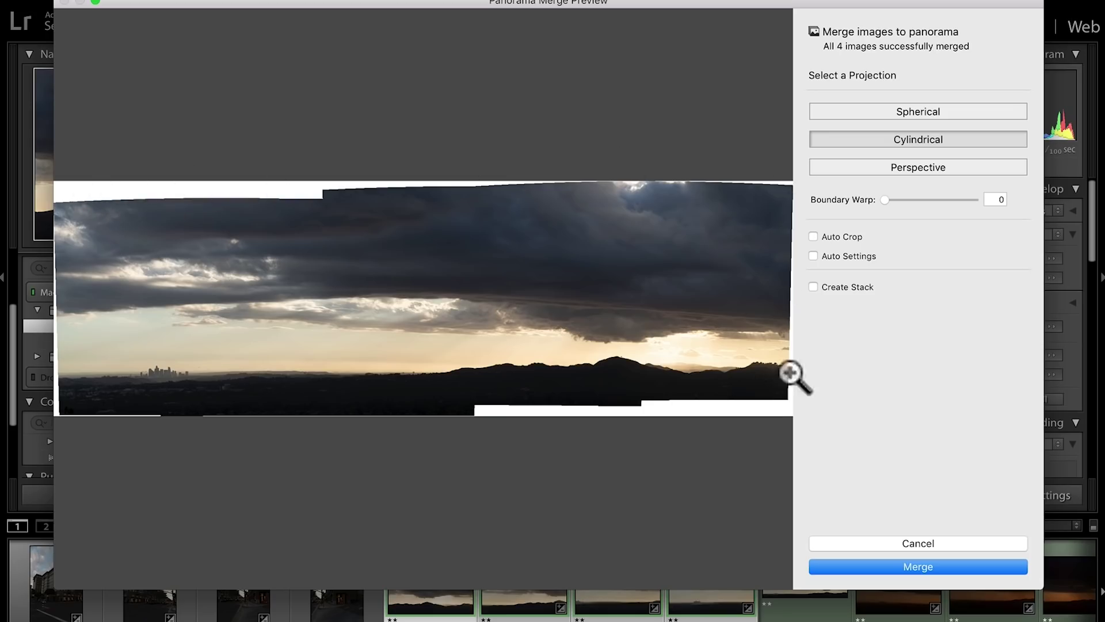
Step: Compare a Boundary Warp of 100 with Auto Crop at zero warp, restore the warp to 100, and cancel the merge
drag(884, 200, 1023, 194)
double_click(843, 199)
drag(884, 200, 1020, 192)
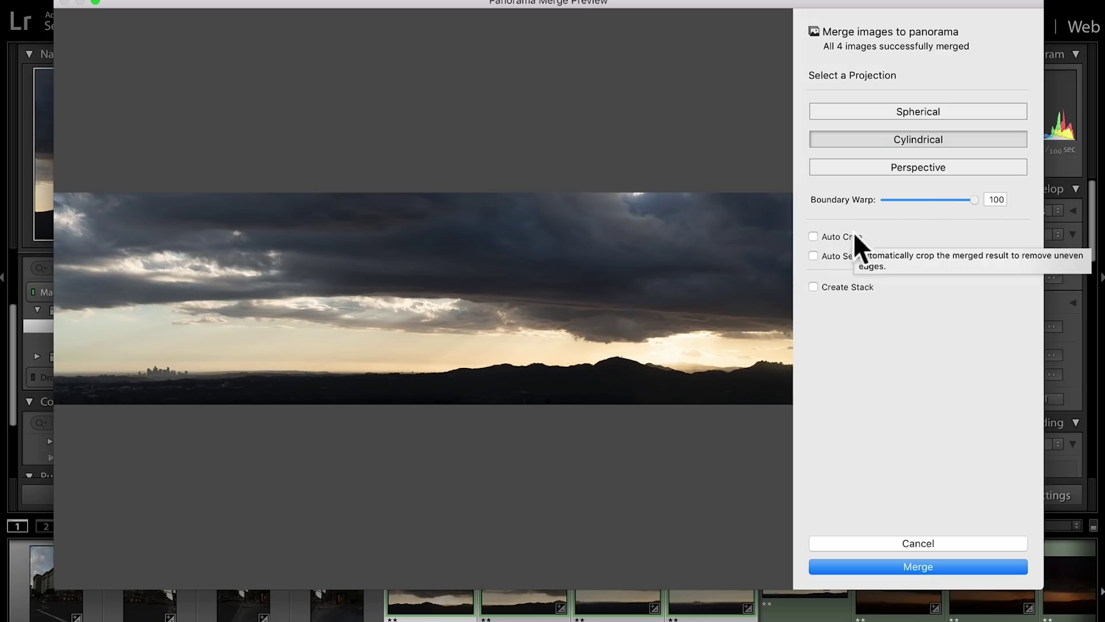
drag(974, 199, 866, 203)
click(813, 236)
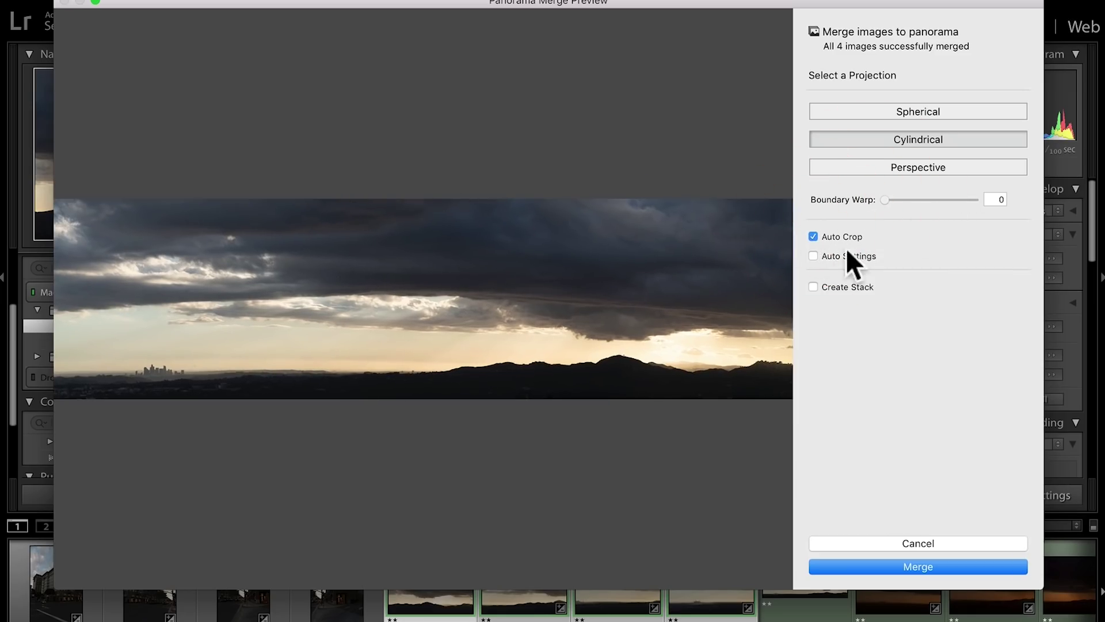
click(836, 233)
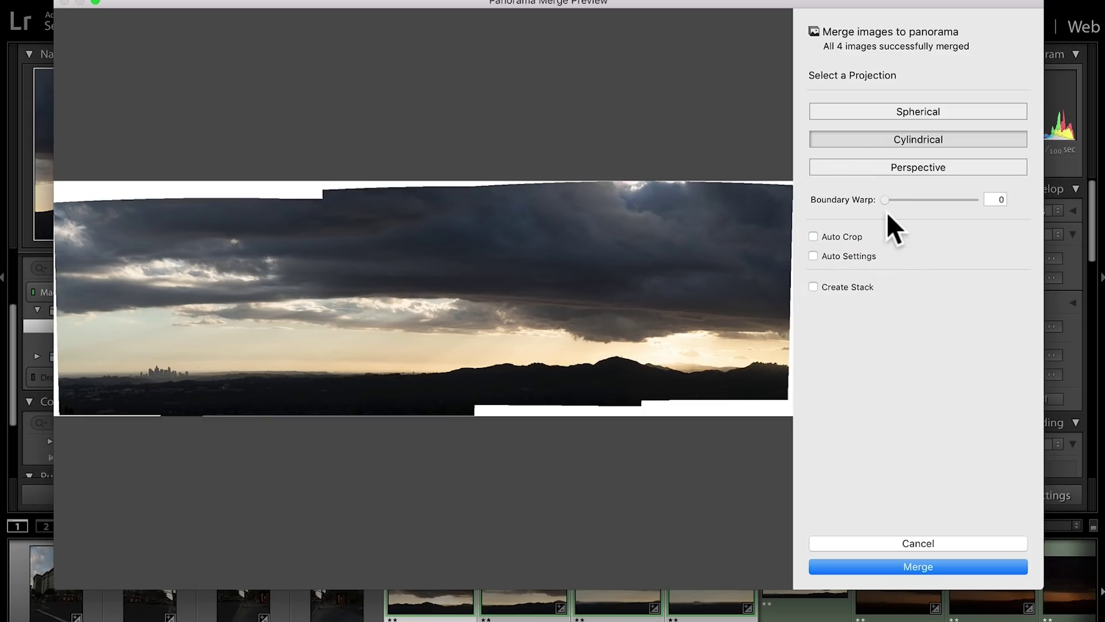
drag(893, 199, 986, 195)
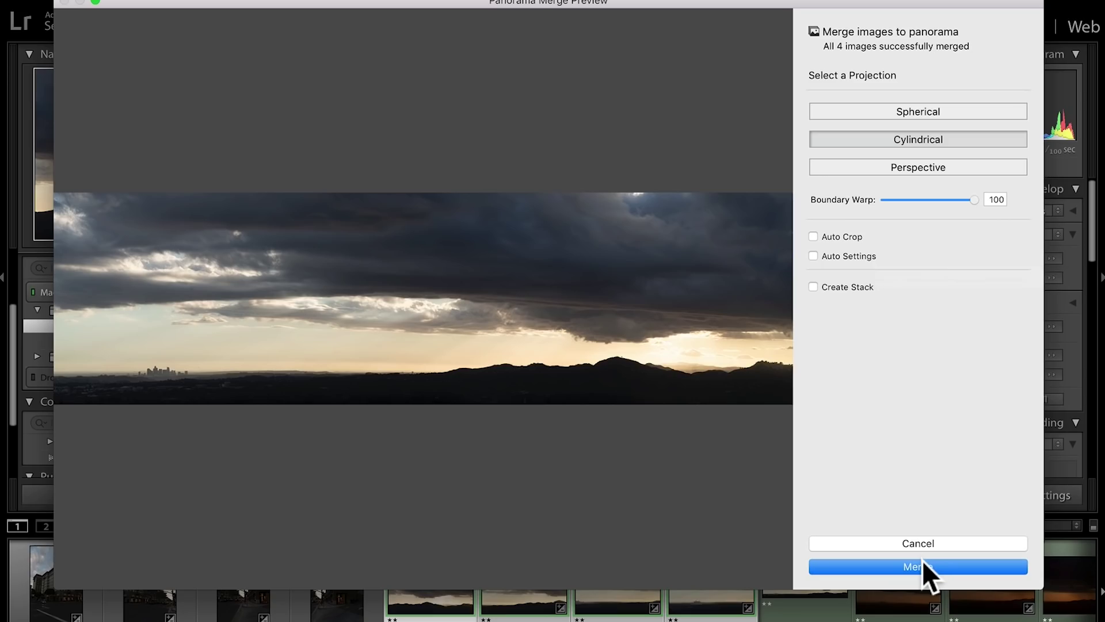
click(931, 544)
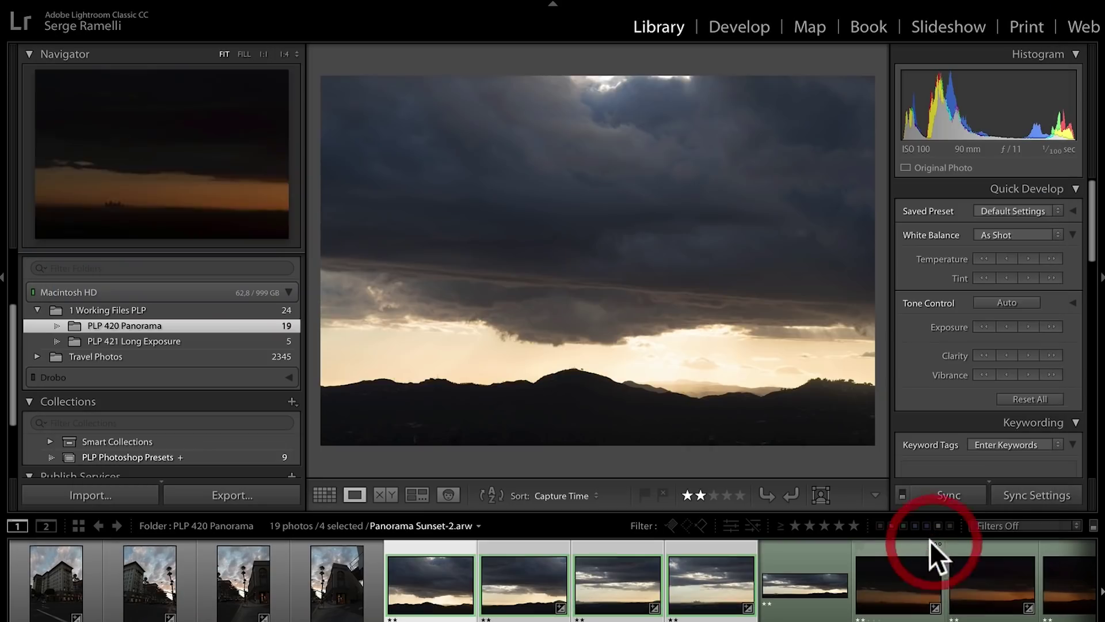
Step: Open the merged Panorama Golden Hour-6.dng for developing and apply the GOLDEN HOUR Linear Circle preset
click(798, 556)
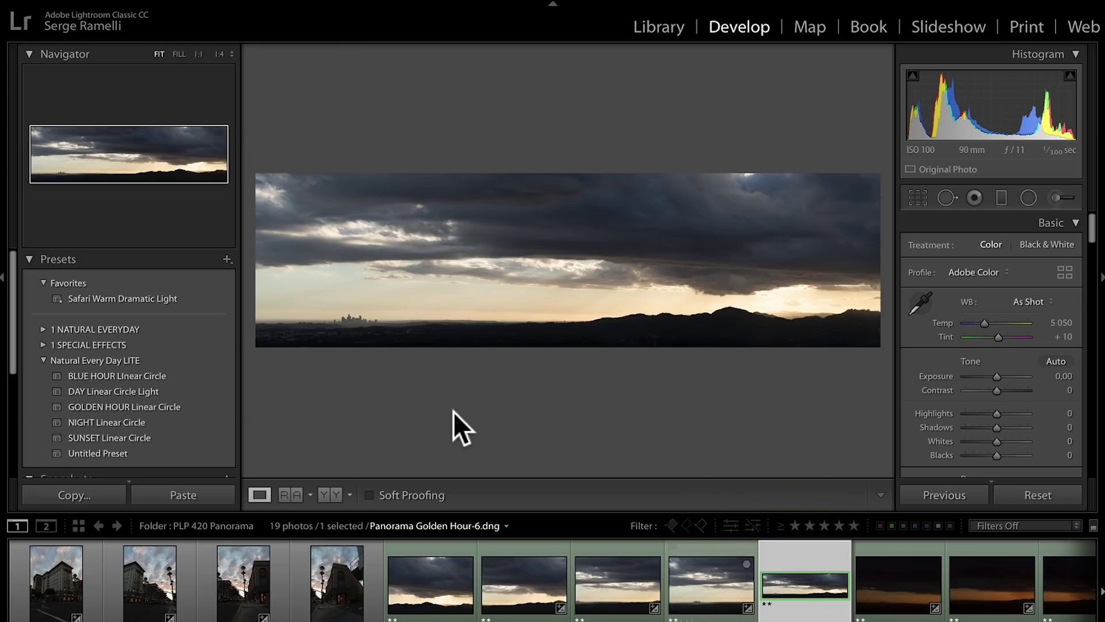
click(128, 406)
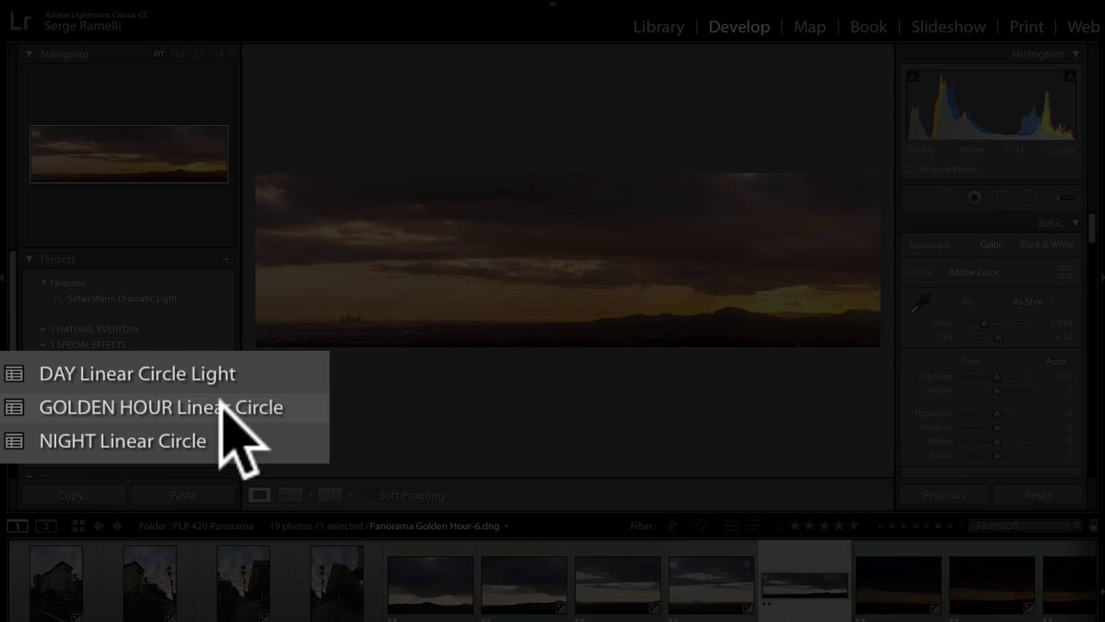
click(126, 404)
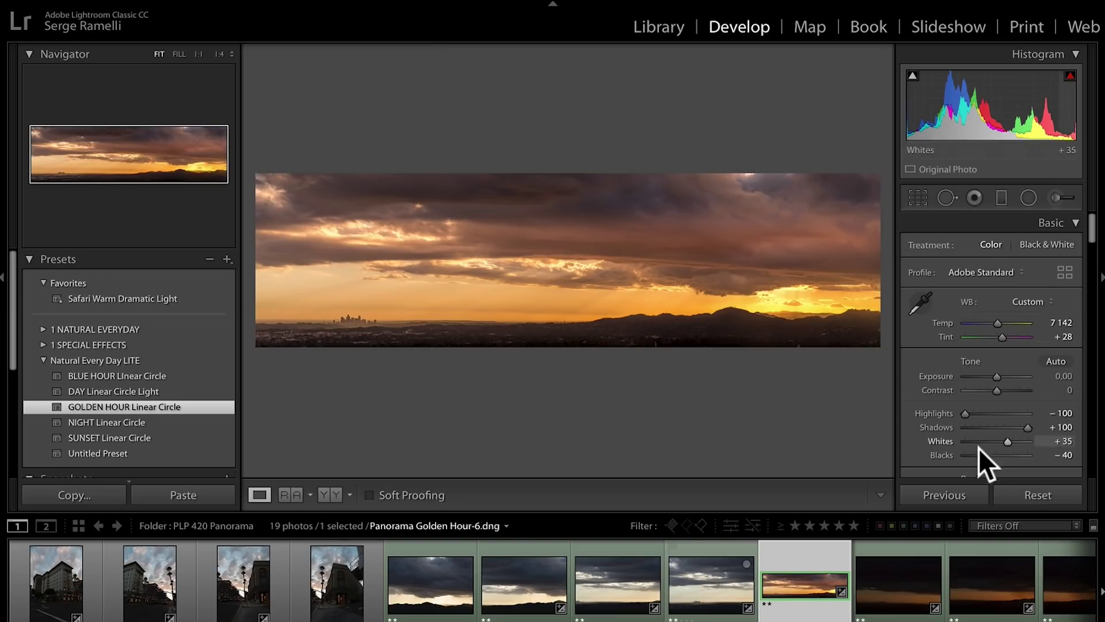
Step: Using the clipping preview, set the panorama's Blacks to −47 and Whites to +36
key(alt)
drag(983, 456, 979, 456)
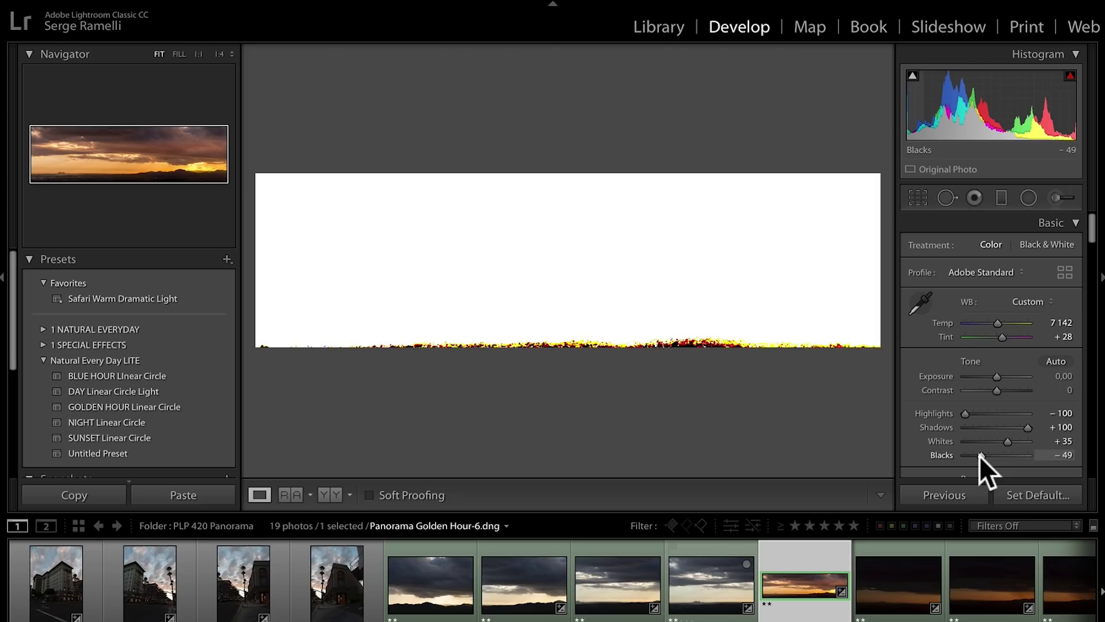
drag(979, 454, 981, 455)
drag(1006, 447, 1003, 442)
key(alt)
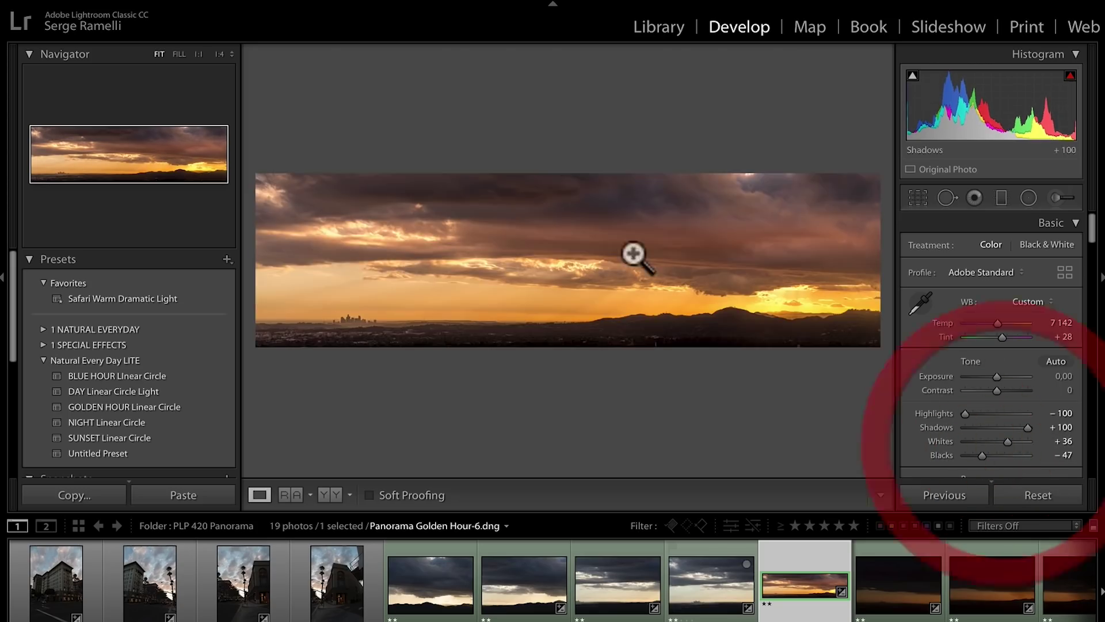
Step: Give the photo more room on screen, and set its Contrast to +39 and Tint to +38
click(4, 281)
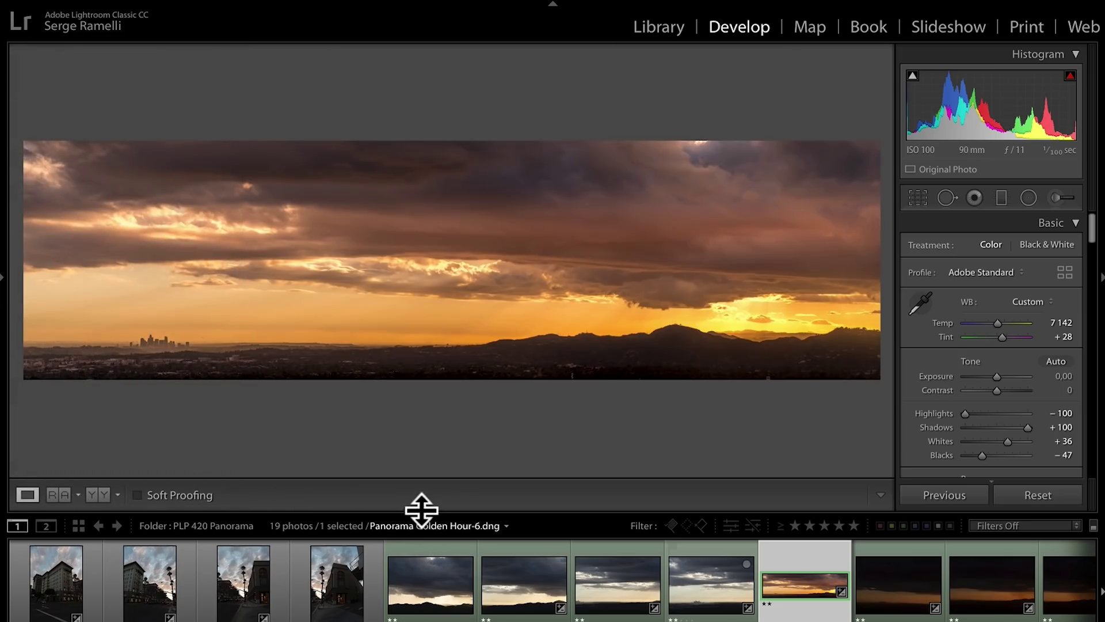
drag(420, 512, 414, 551)
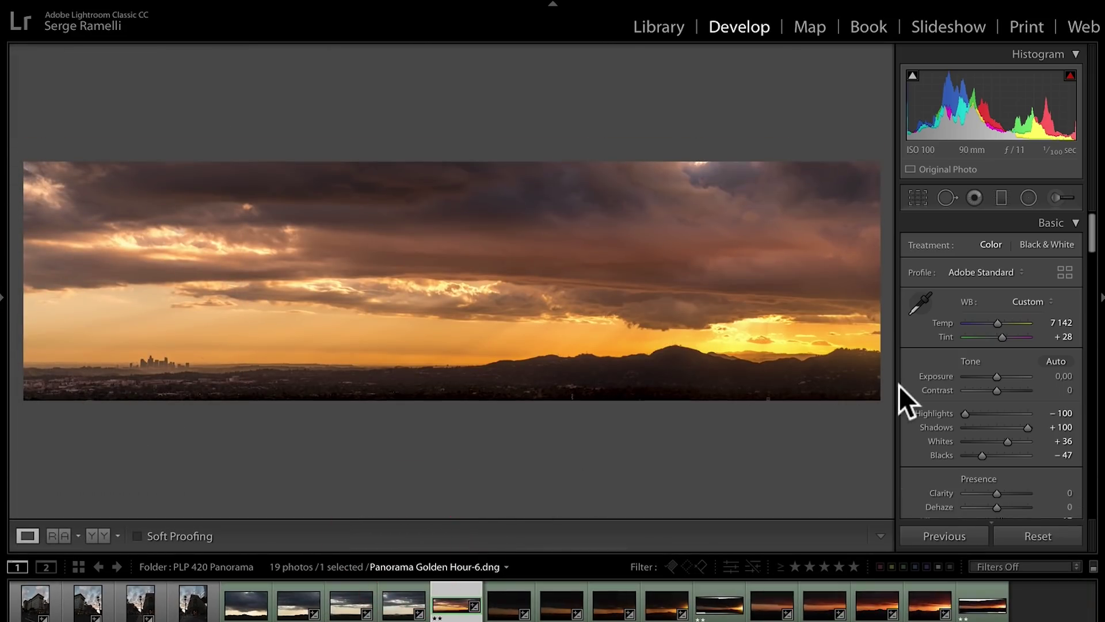
click(1009, 390)
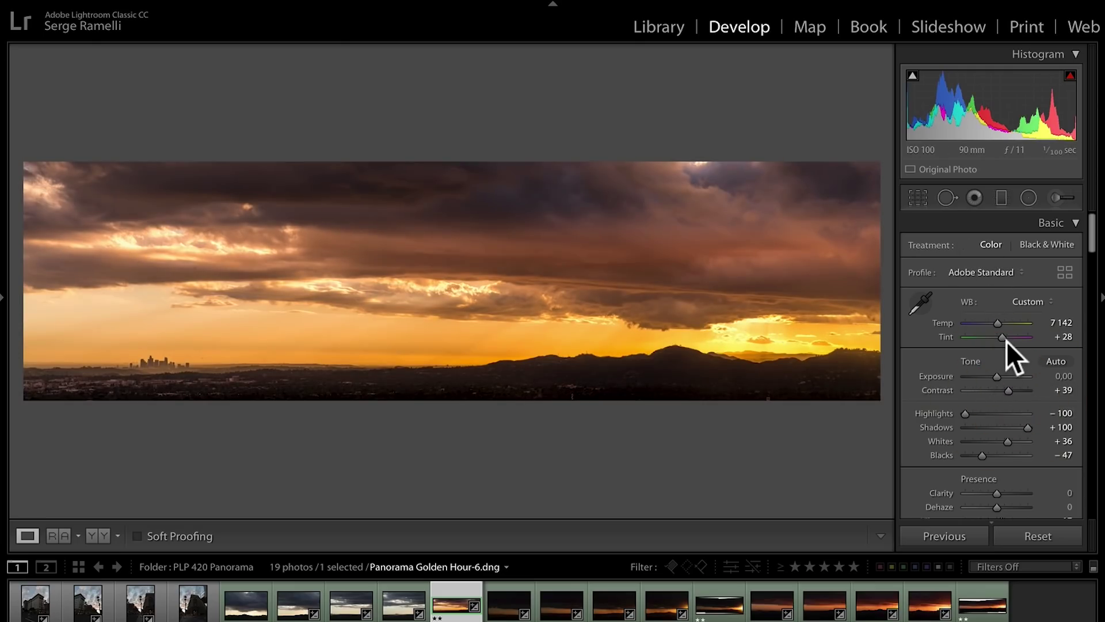
drag(1005, 337, 1007, 337)
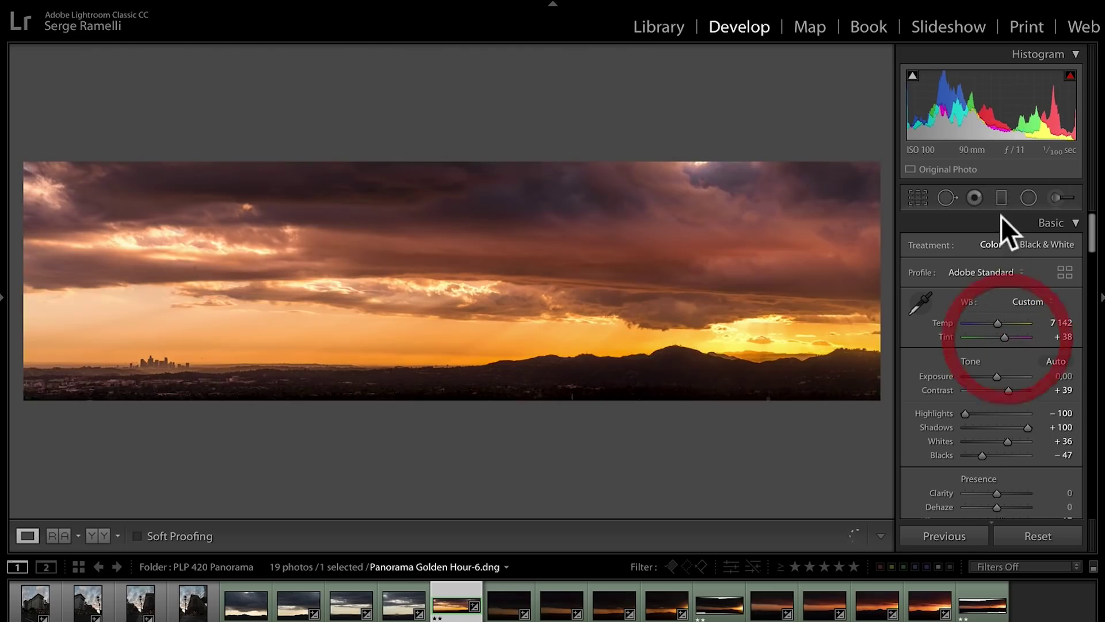
Step: Move the existing radial filter from the clouds down onto the setting sun above the hills, and resize its ellipse
click(1029, 197)
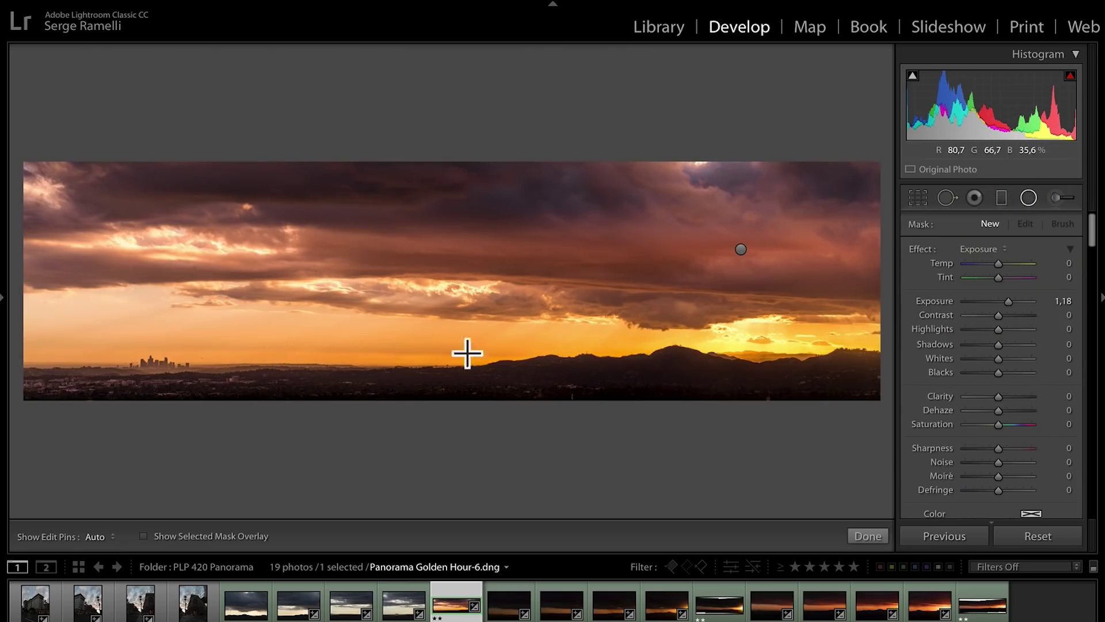
drag(741, 249, 740, 337)
drag(741, 298, 744, 257)
click(864, 530)
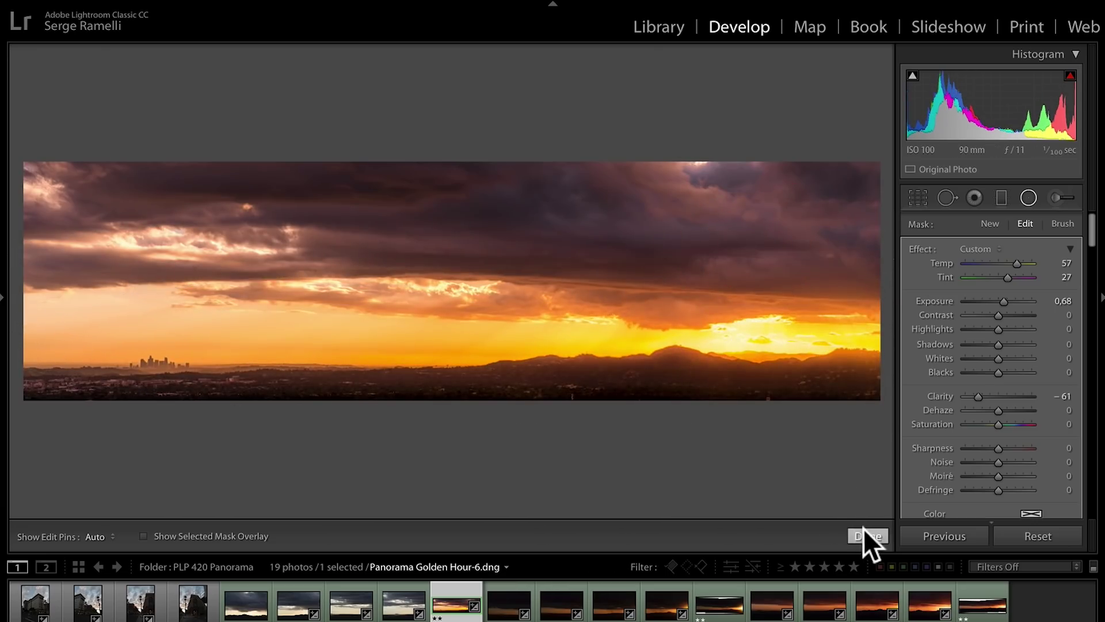
click(863, 529)
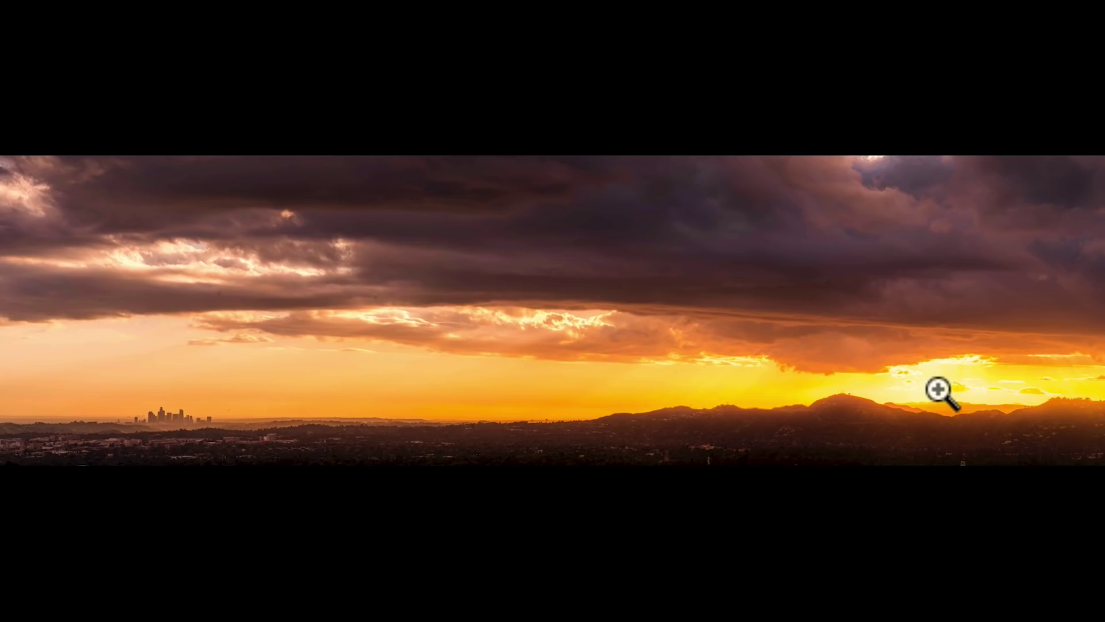
key(f)
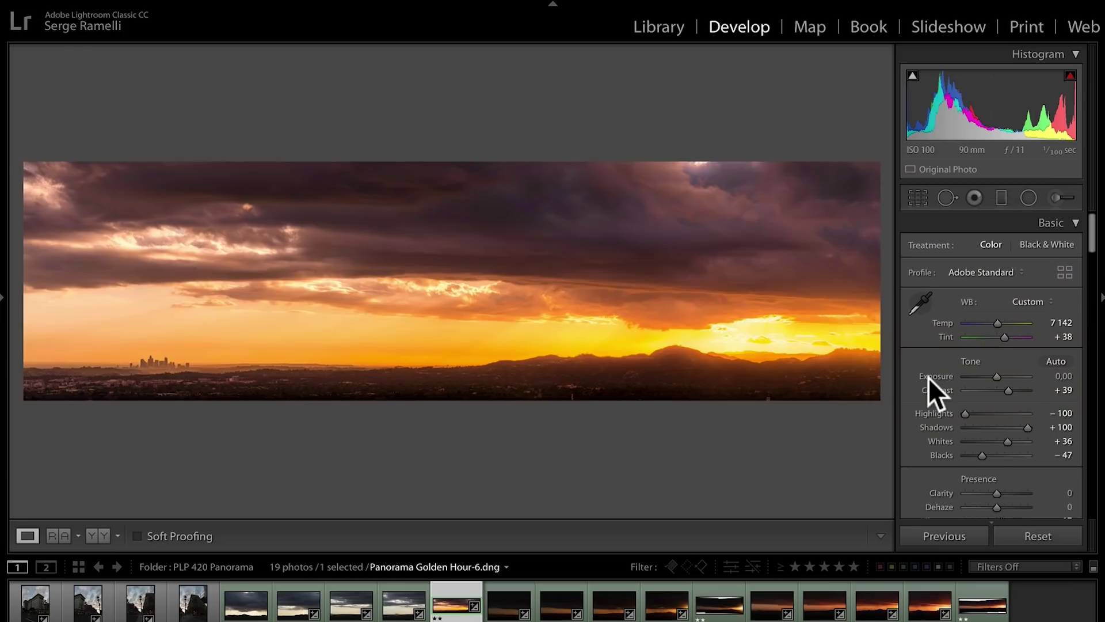
Step: Look through the dark sunset photos Panorama Sunset-2.arw to Panorama Sunset-5.arw and select all four
click(510, 594)
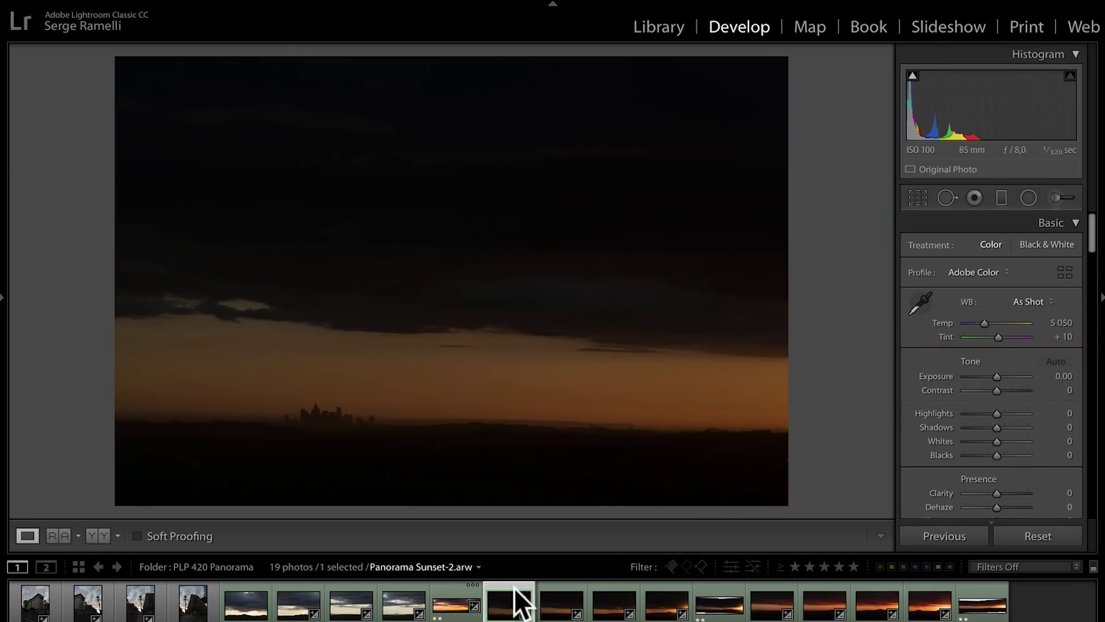
click(568, 587)
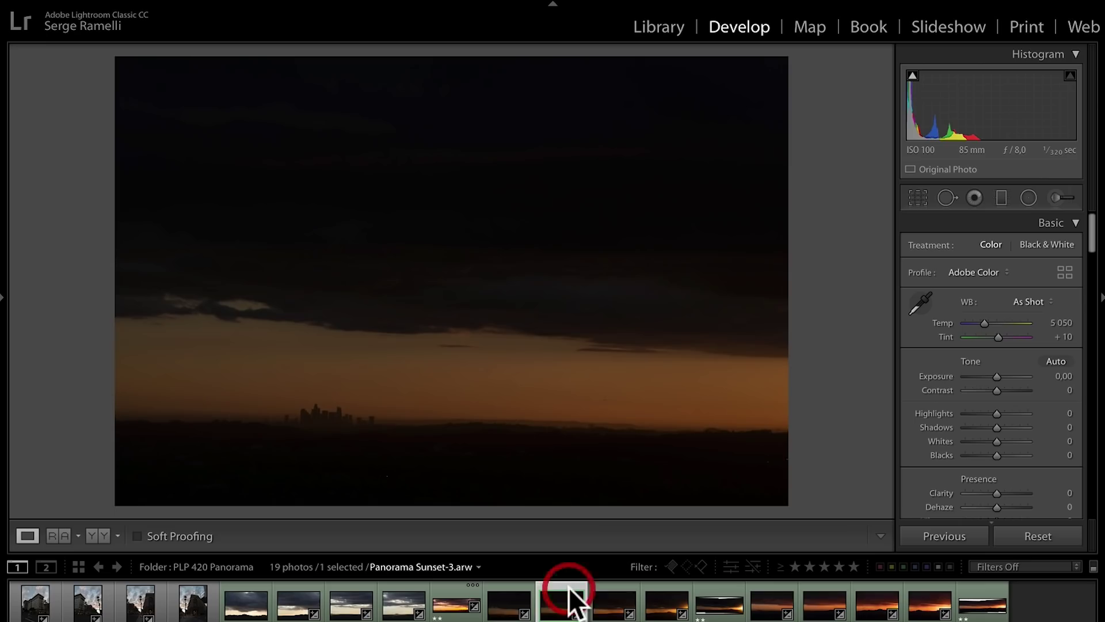
click(616, 590)
click(661, 590)
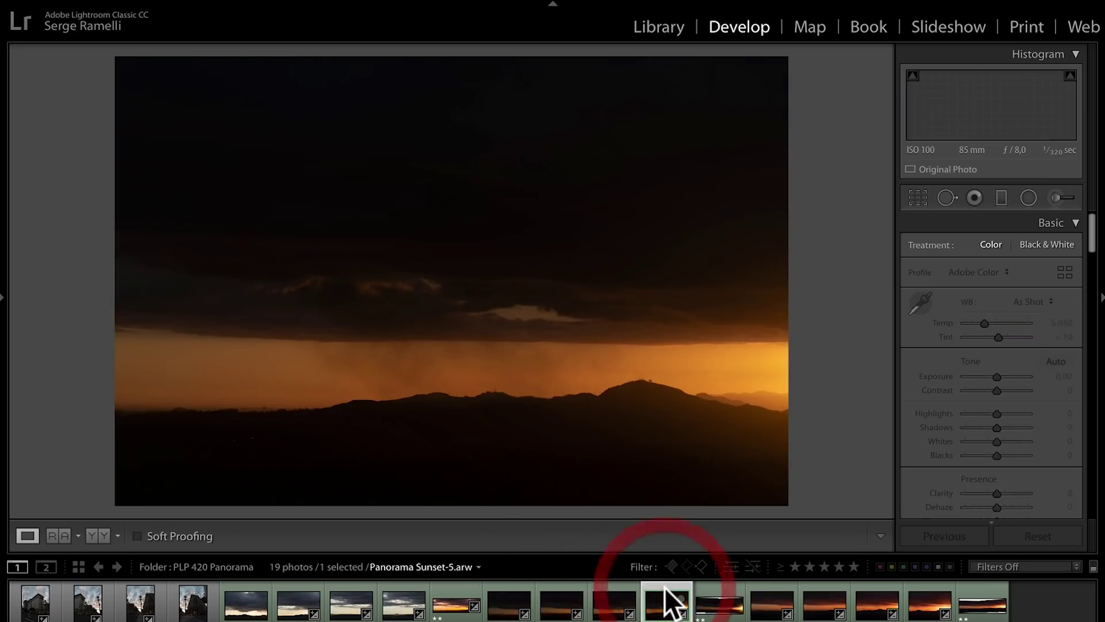
shift+click(502, 583)
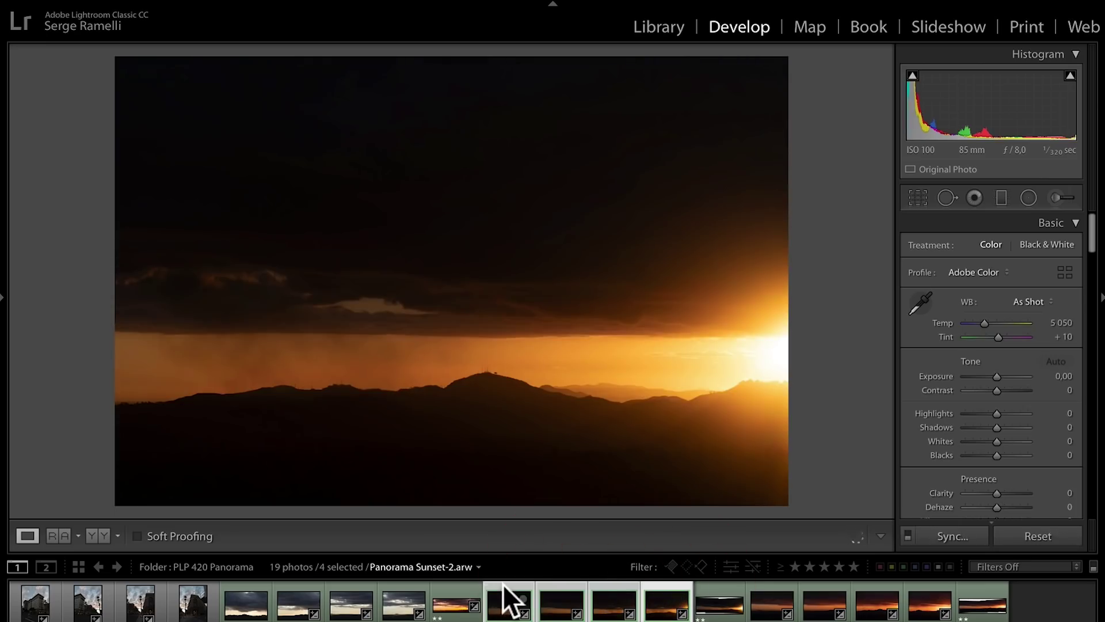
Step: Preview the panorama merge of the four selected sunset photos with Boundary Warp at 100, and cancel it
right_click(503, 584)
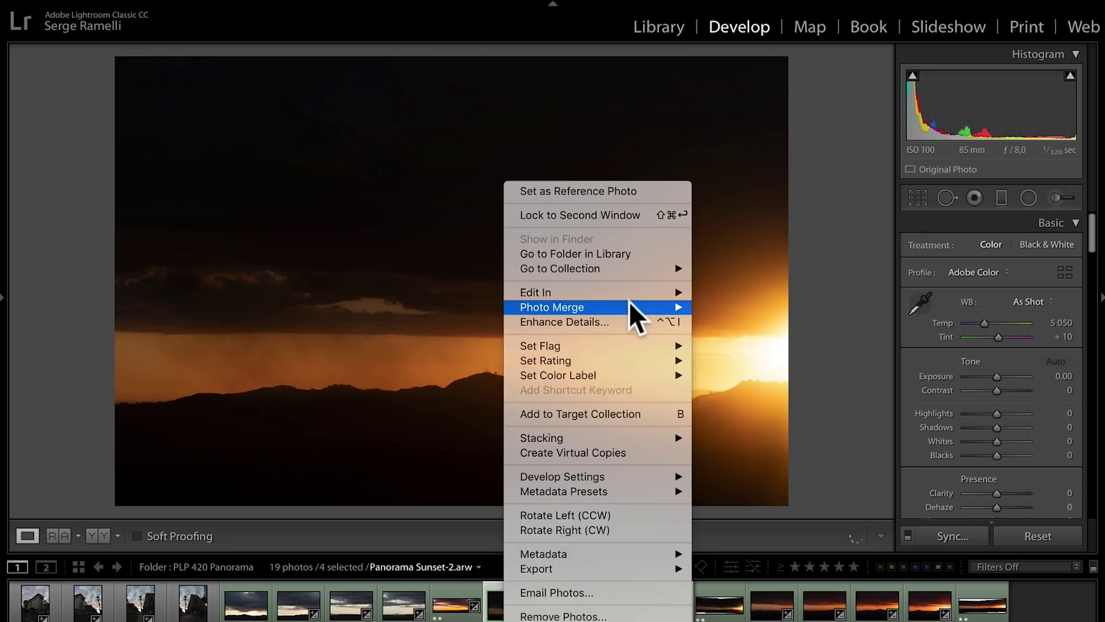
mouse_move(632, 302)
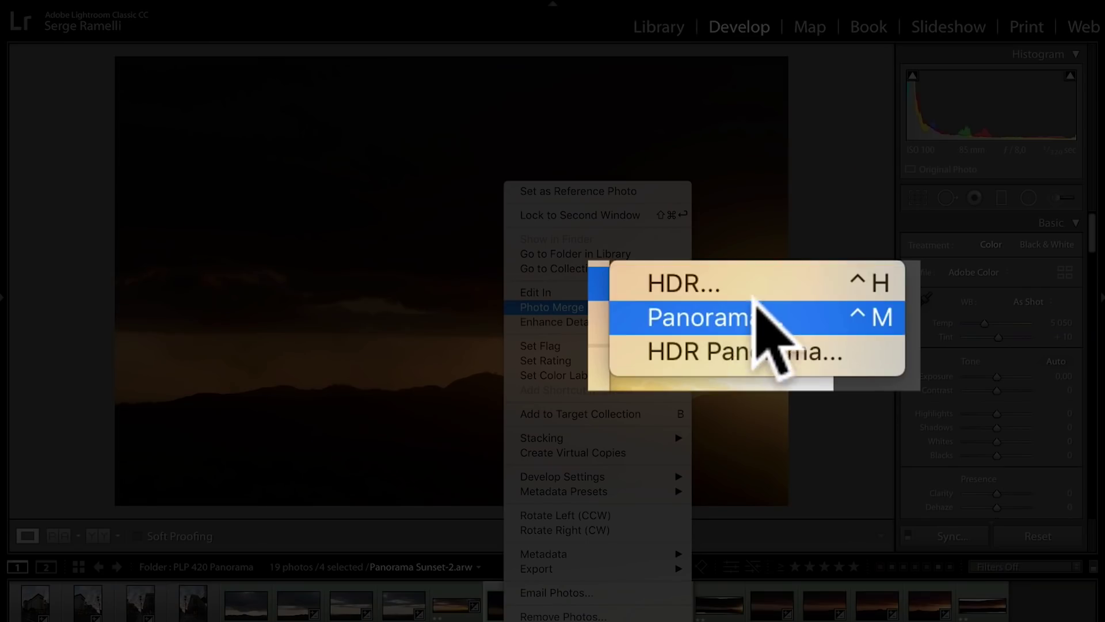
click(755, 315)
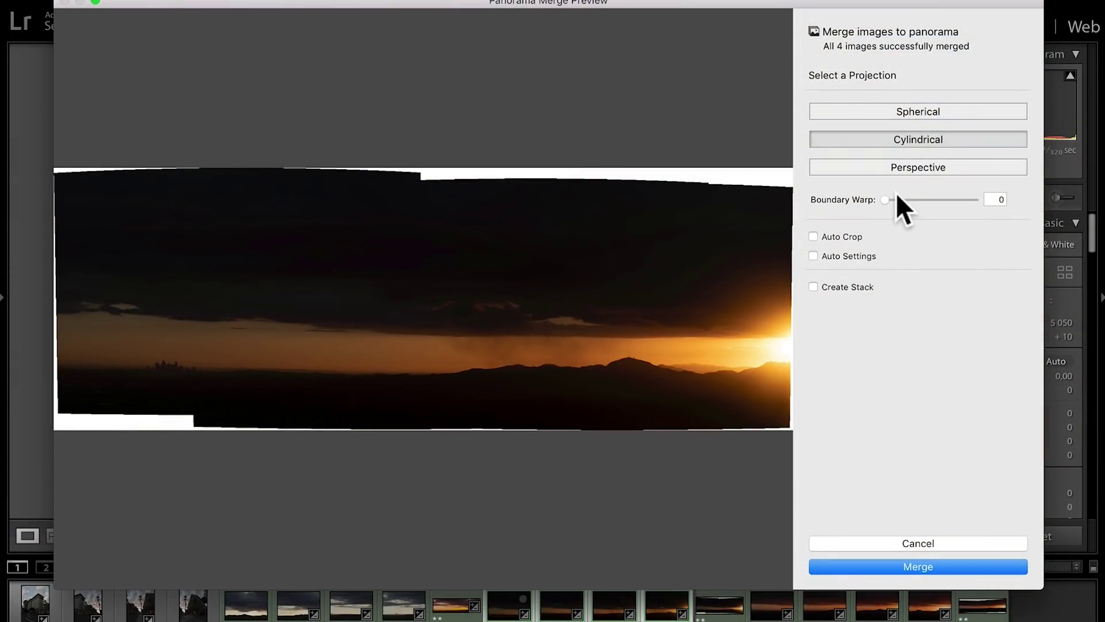
drag(897, 196, 1064, 190)
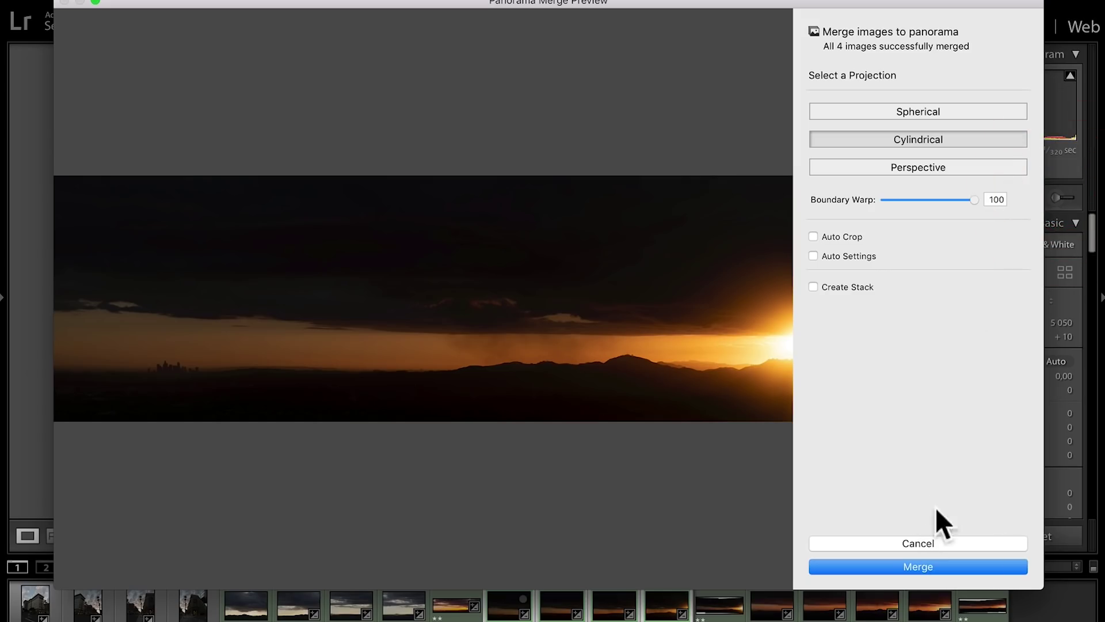
click(838, 236)
click(939, 540)
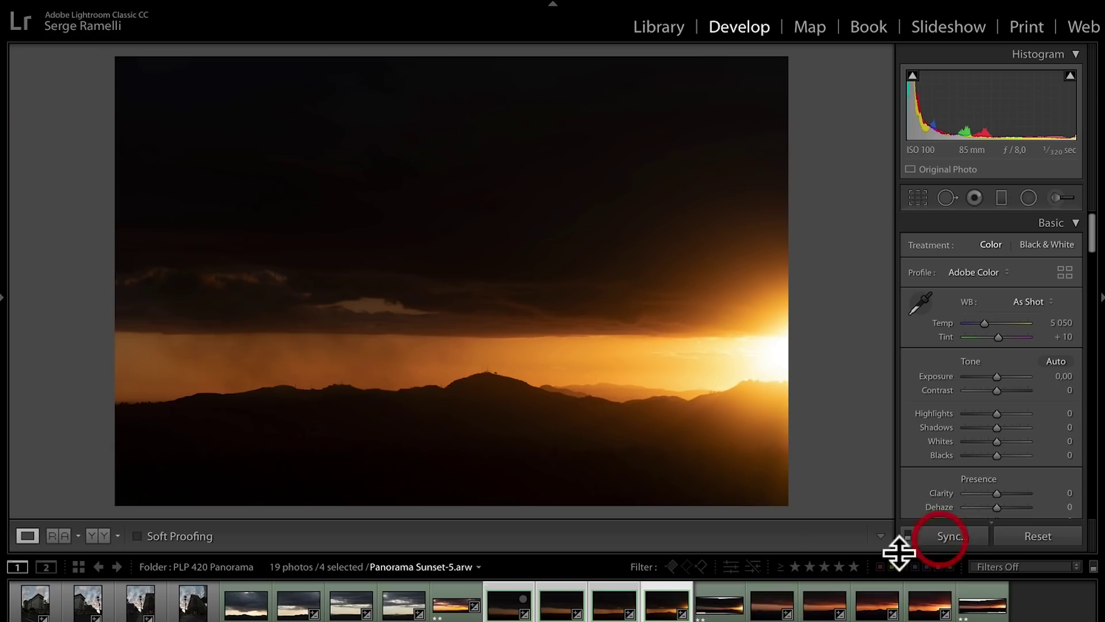
Step: Crop the merged Panorama Sunset-6.dng with Constrain to Image enabled, extending it toward the sun and trimming its upper and lower edges
click(723, 601)
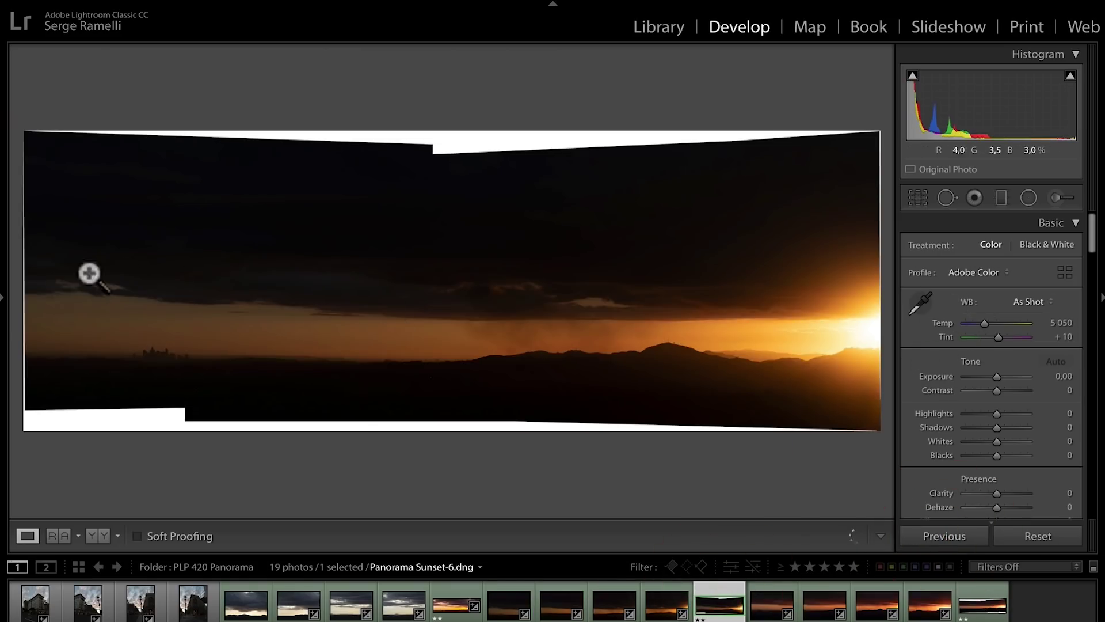
click(915, 198)
click(944, 320)
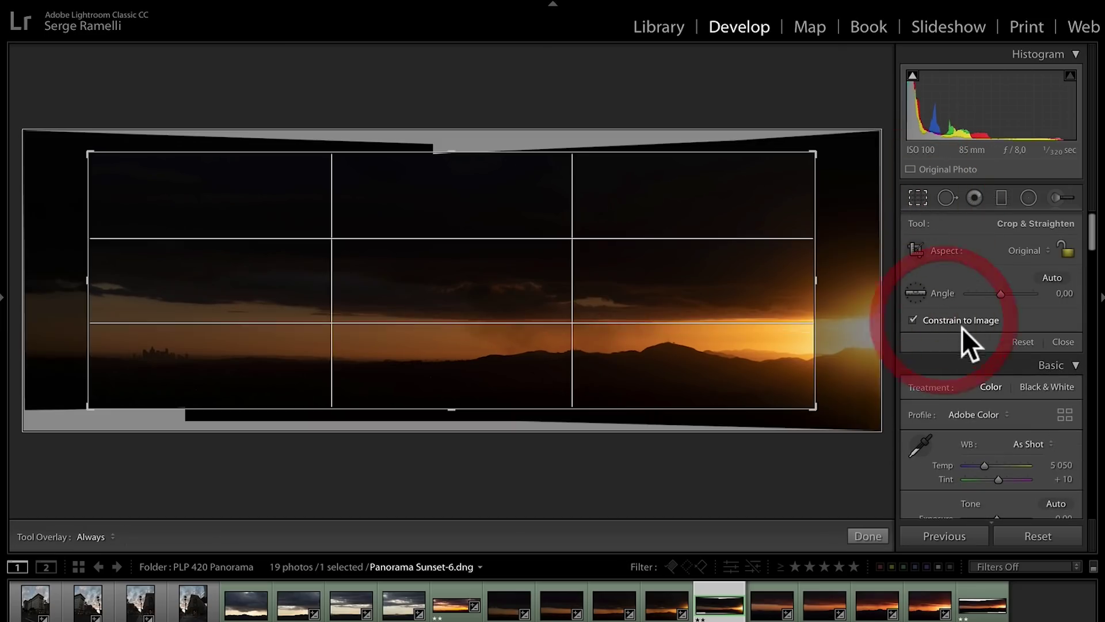
drag(818, 282, 837, 284)
drag(453, 153, 454, 159)
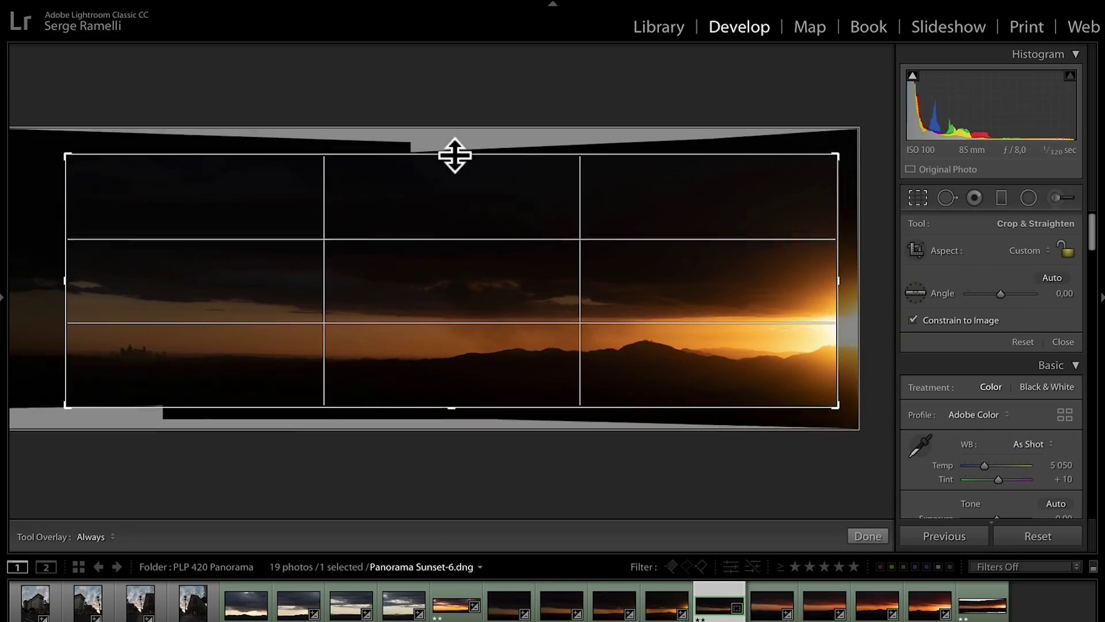
drag(448, 404, 449, 402)
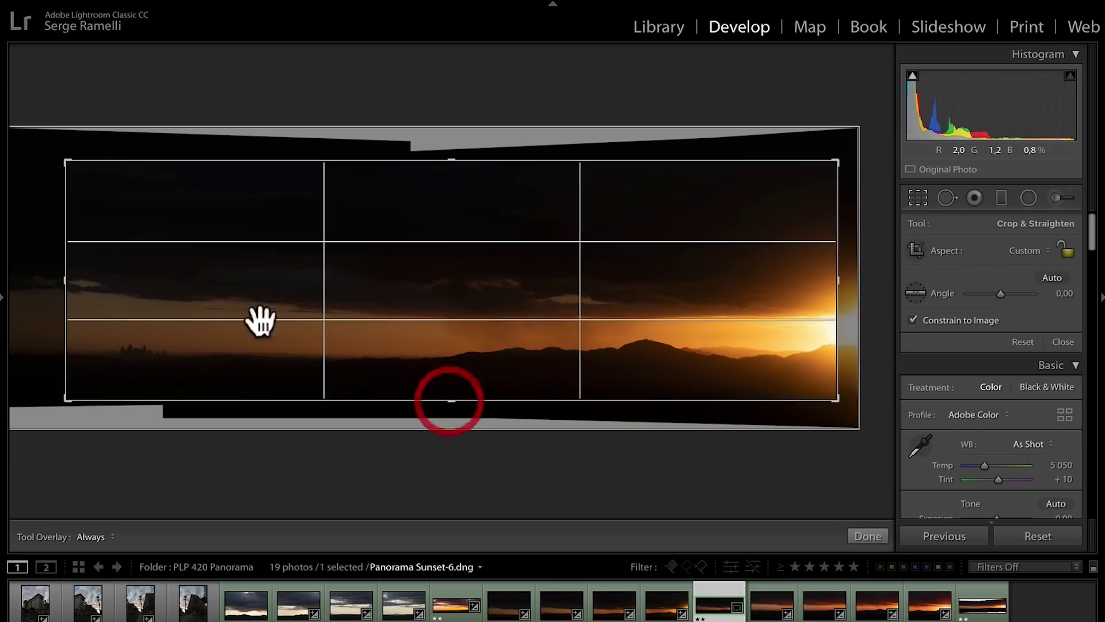
drag(67, 286, 54, 278)
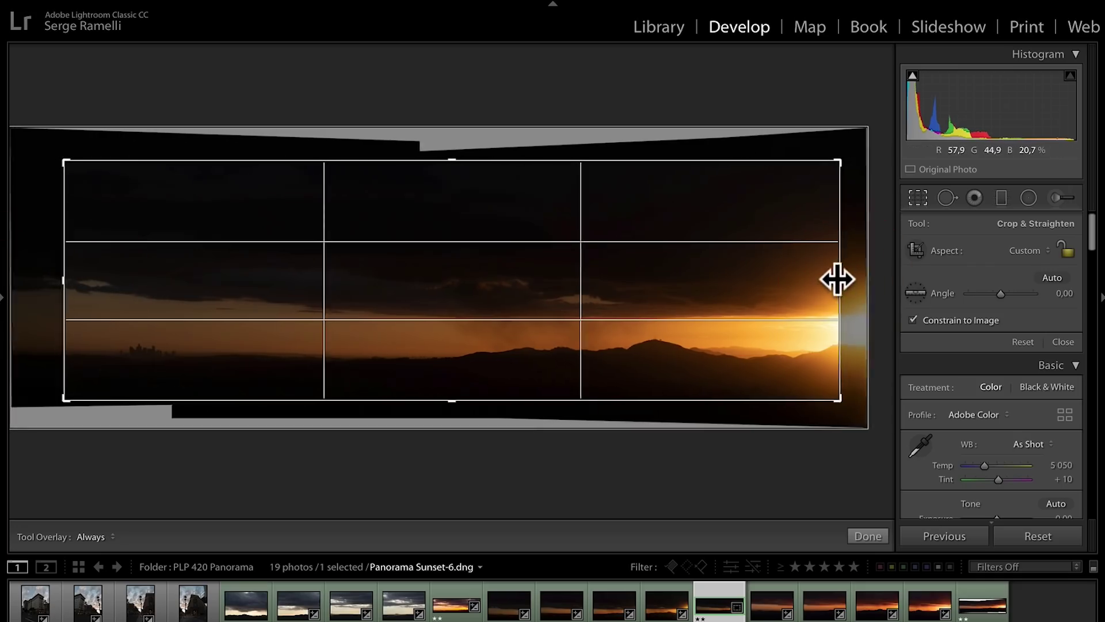
drag(836, 279, 832, 278)
key(Return)
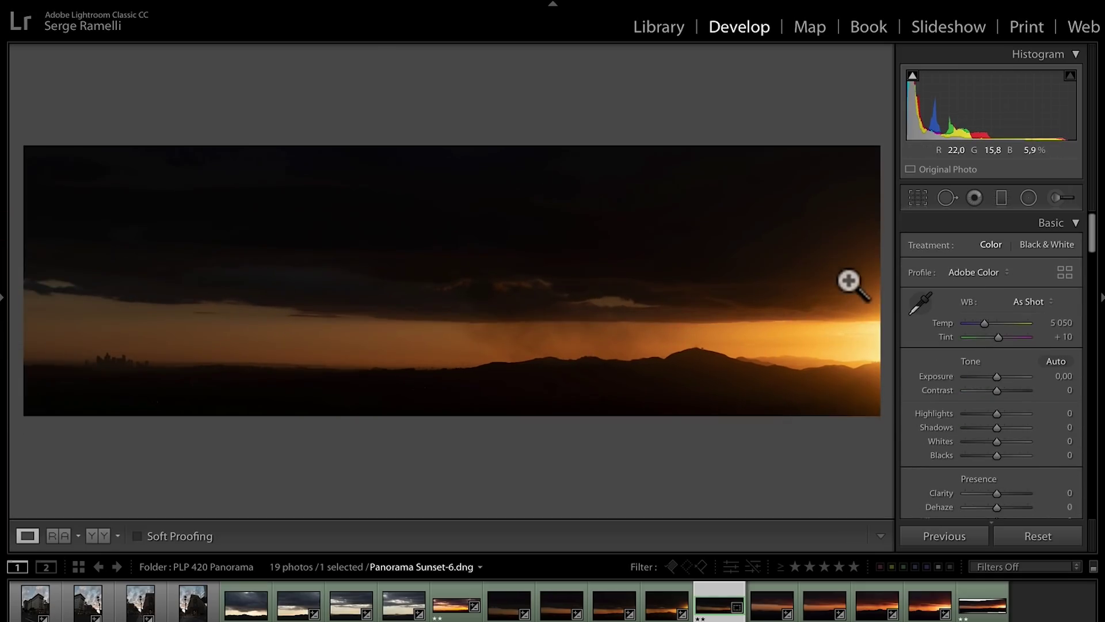
Step: Apply the SUNSET Linear Circle preset from Natural Every Day LITE to the cropped panorama, and give the photo more room on screen
click(3, 296)
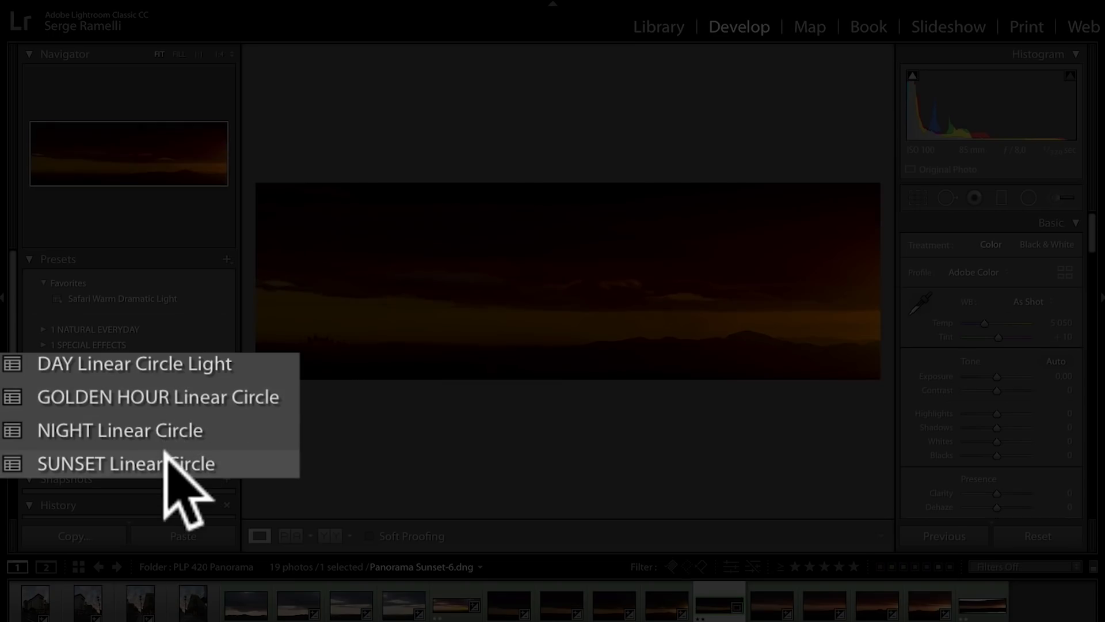
click(122, 436)
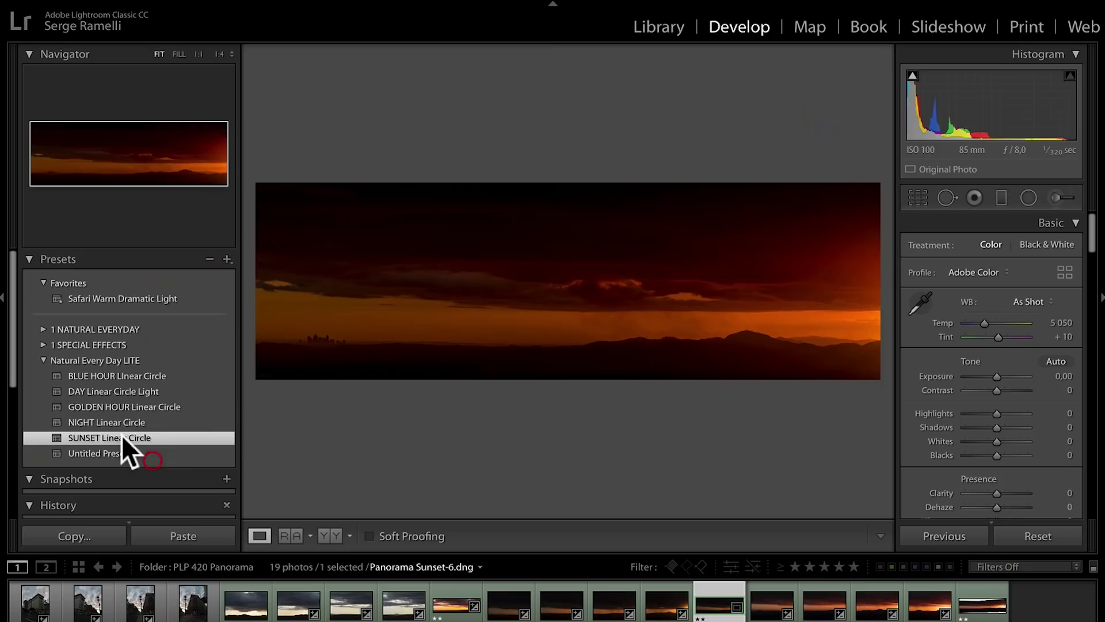
click(3, 301)
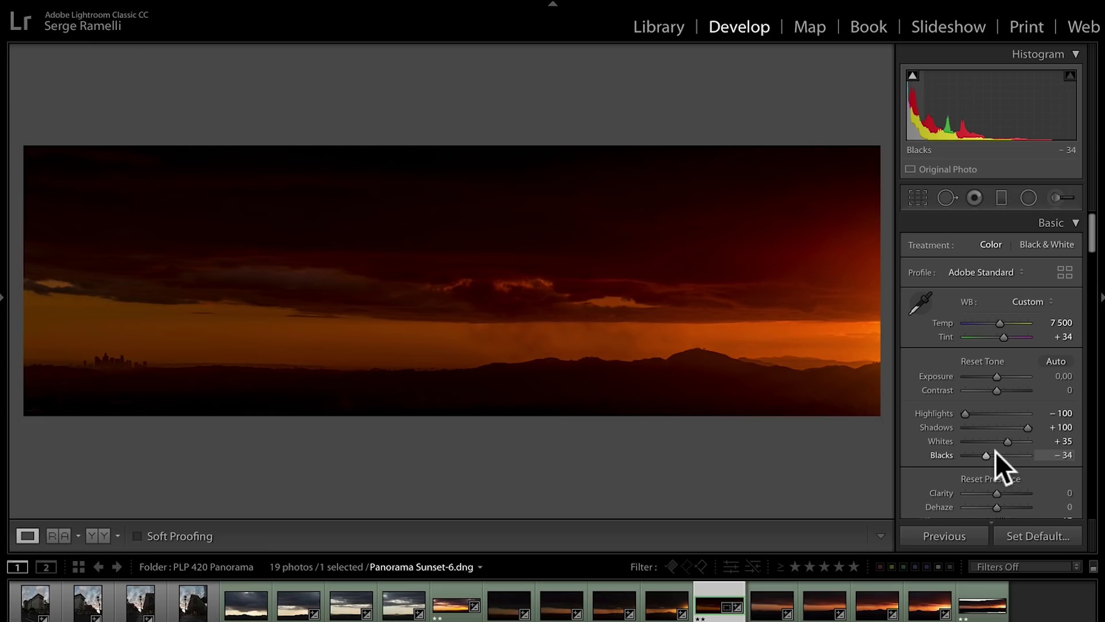
Step: Set the panorama's Blacks to −4 and Whites to +61, and raise its Exposure slightly
drag(986, 454, 996, 455)
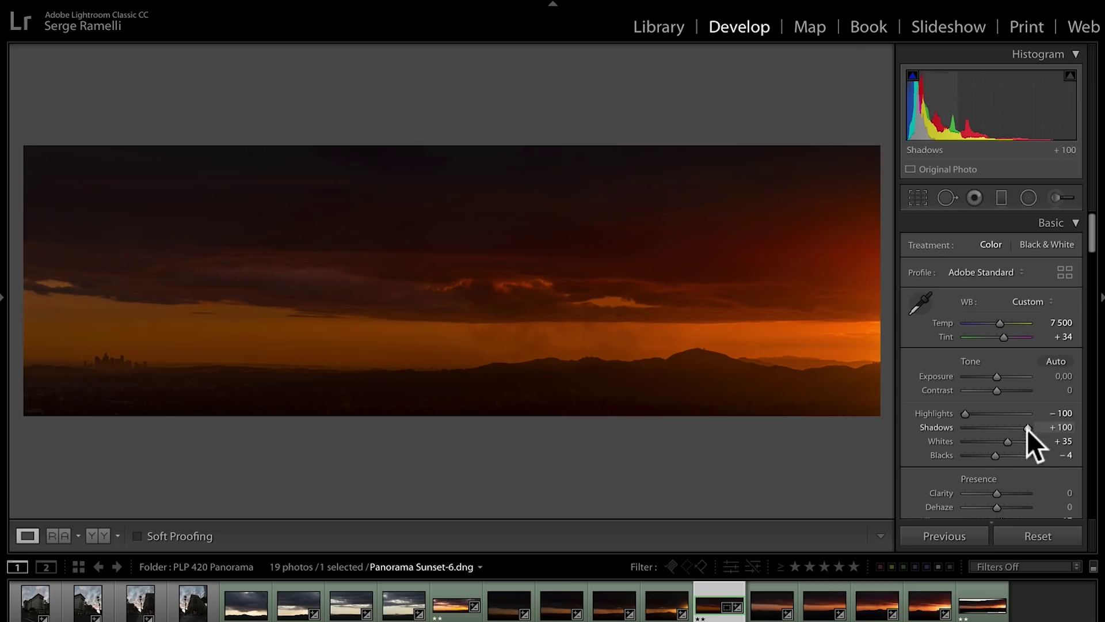
drag(1005, 441, 1013, 442)
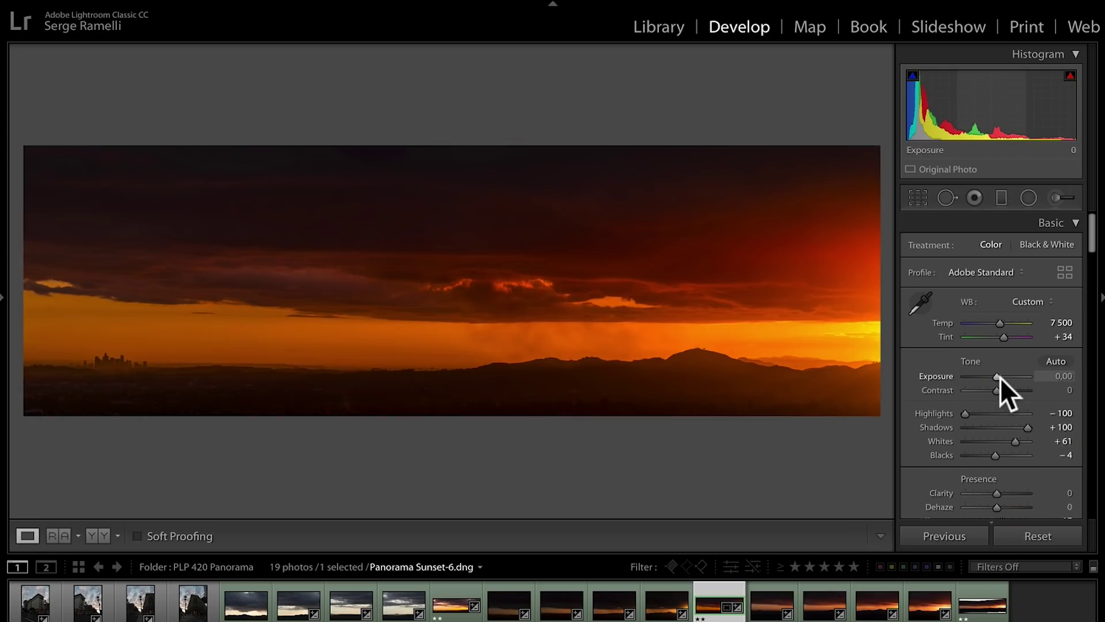
drag(1001, 376, 1005, 377)
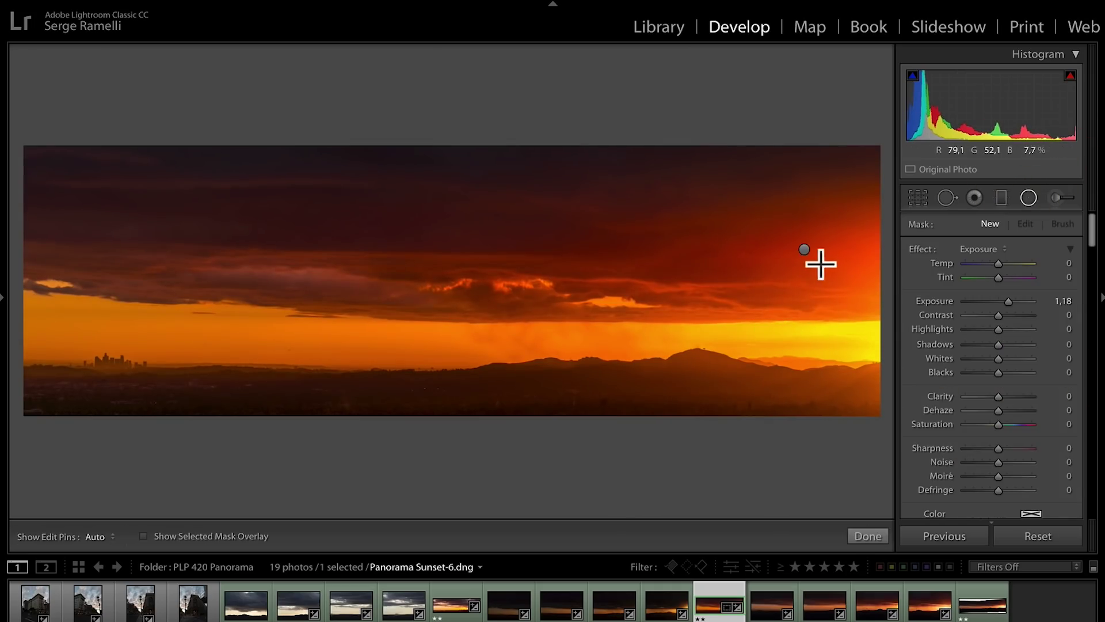
Step: Move the existing radial filter down from the clouds onto the bright horizon above the hills, fine-tune the Exposure and view the result full screen
drag(803, 246, 781, 343)
click(866, 536)
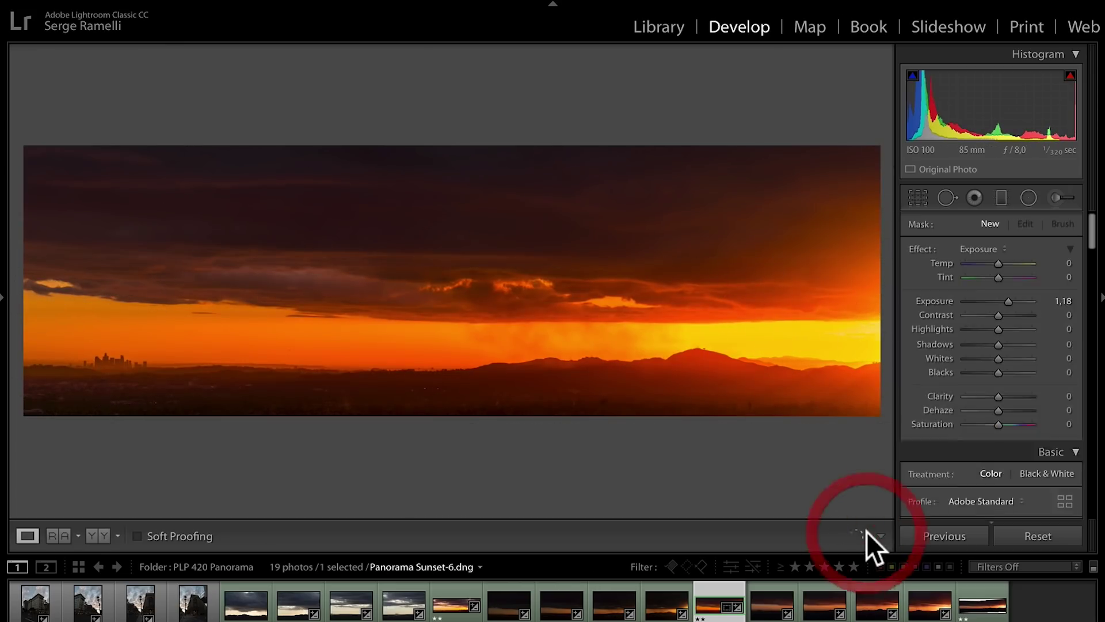
drag(1001, 374, 1002, 374)
key(f)
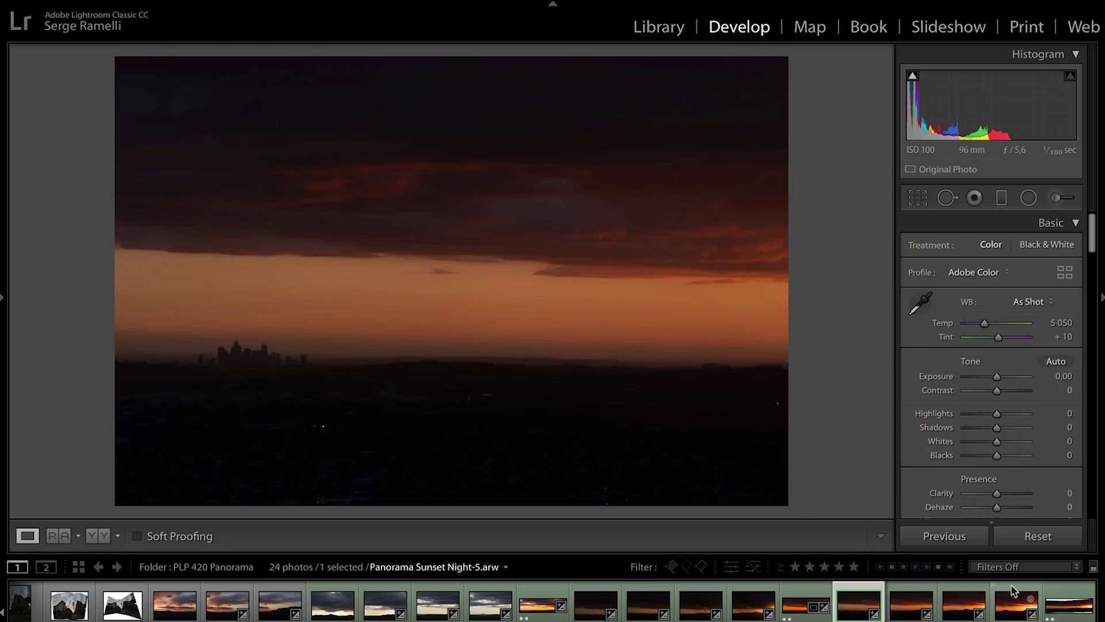
Step: Preview the panorama merge of Panorama Sunset Night-2.arw to Panorama Sunset Night-5.arw with Auto Crop off, and cancel it
click(1016, 604)
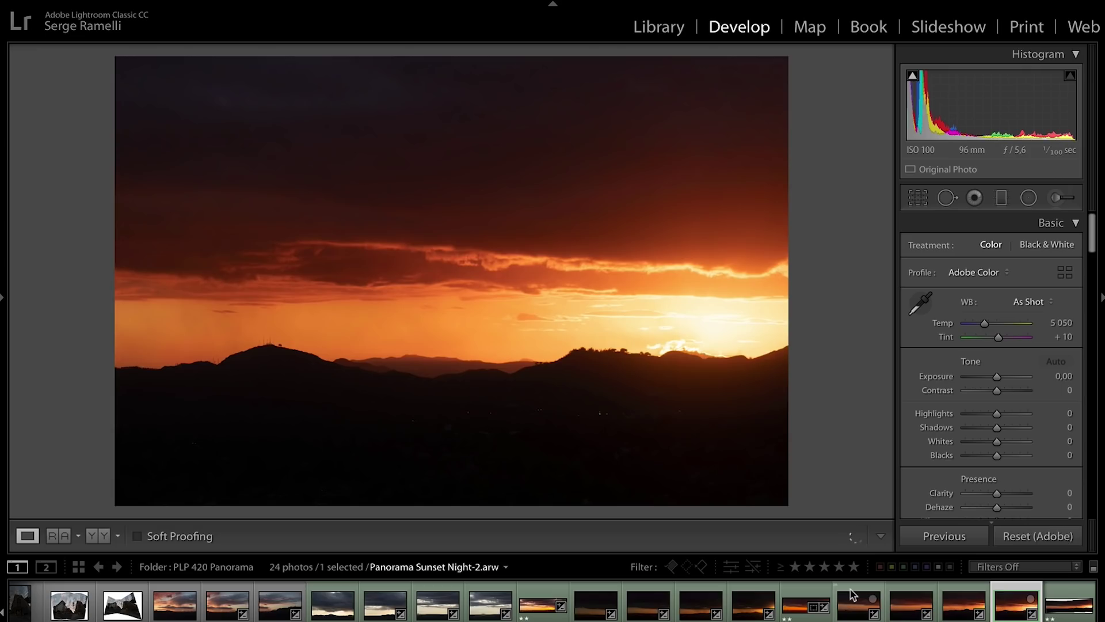
shift+click(853, 595)
right_click(853, 595)
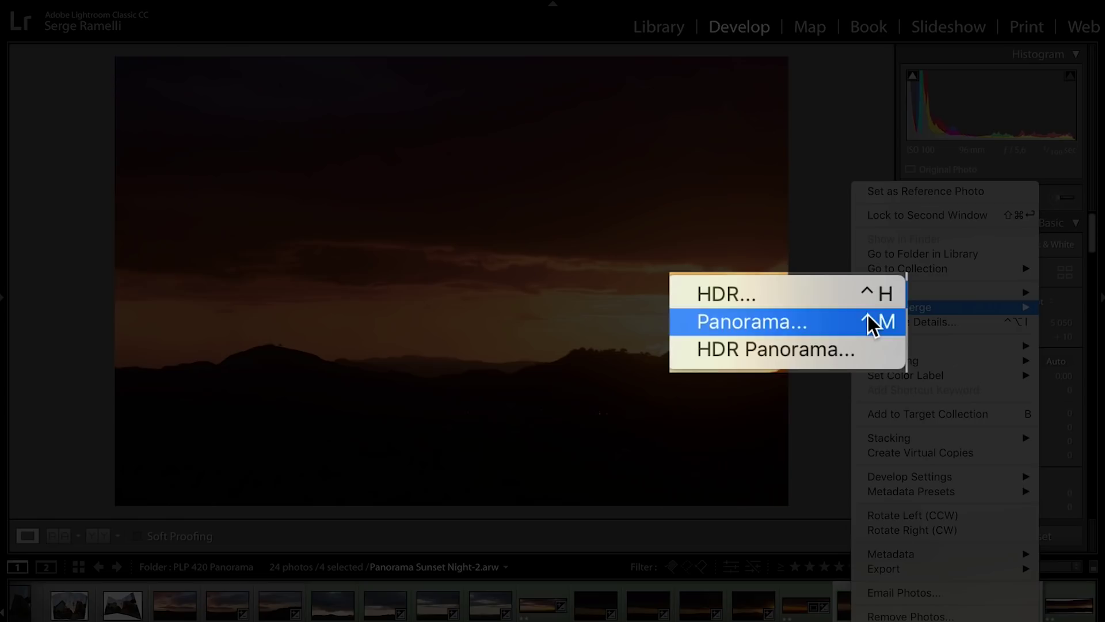
click(868, 317)
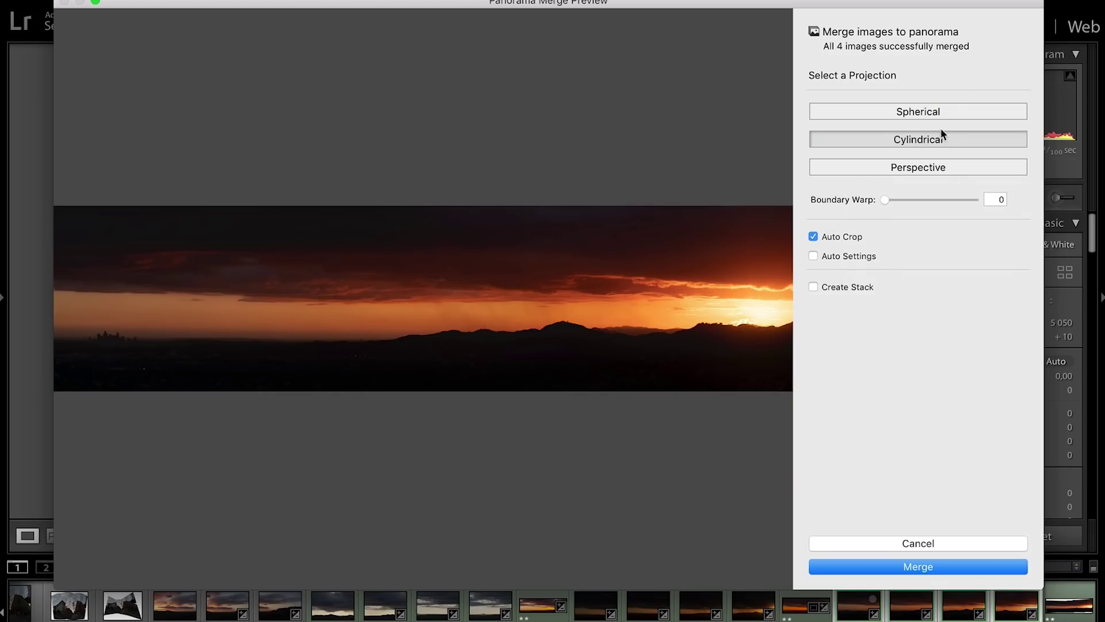
click(843, 235)
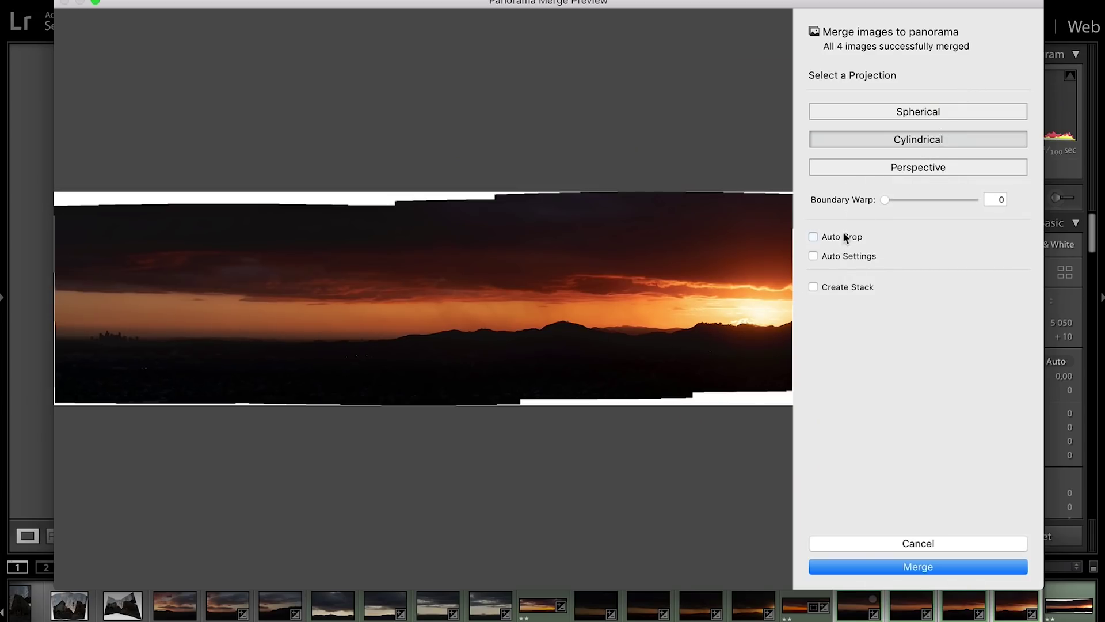
click(959, 543)
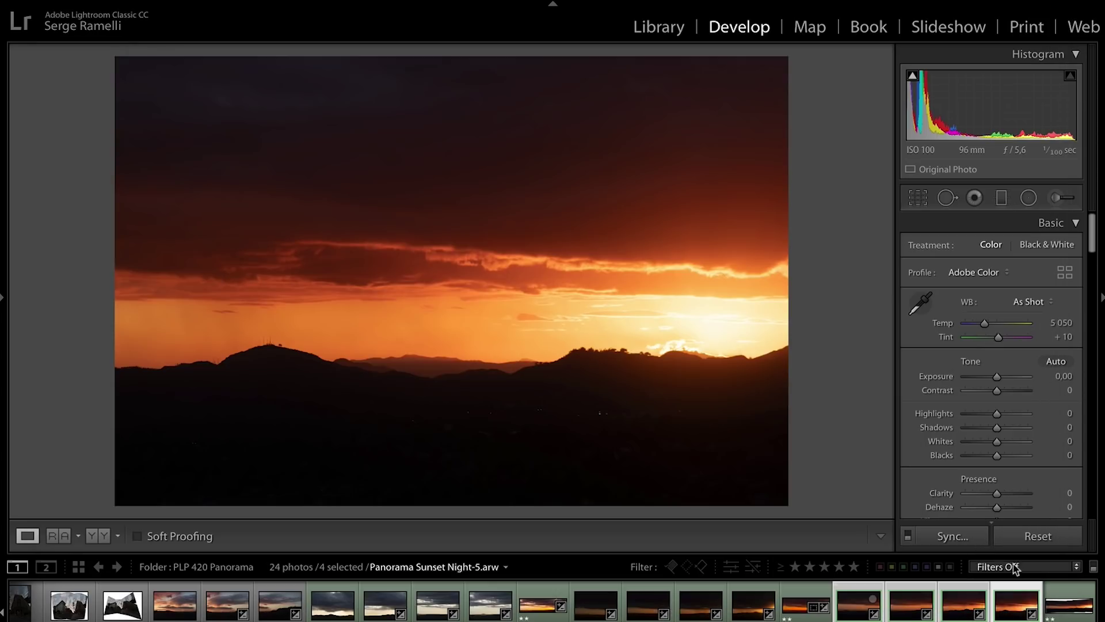
Step: Apply the SUNSET Linear Circle preset to Panorama Sunset Night-6.dng, and set Blacks to −17, Whites to +44 and Exposure to +0,75
click(1071, 593)
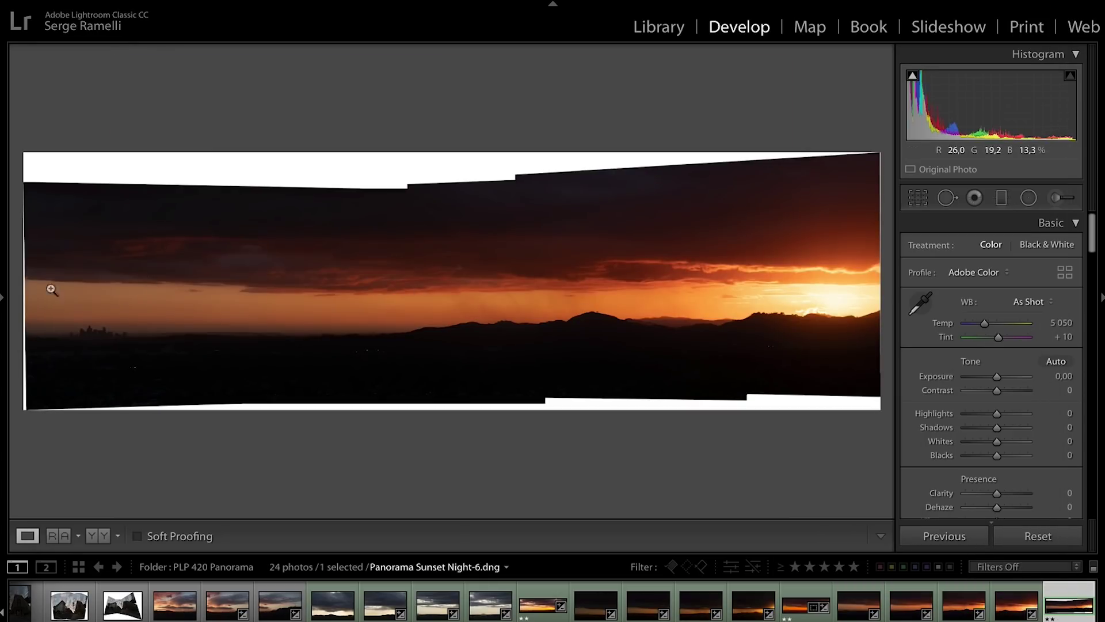
click(3, 299)
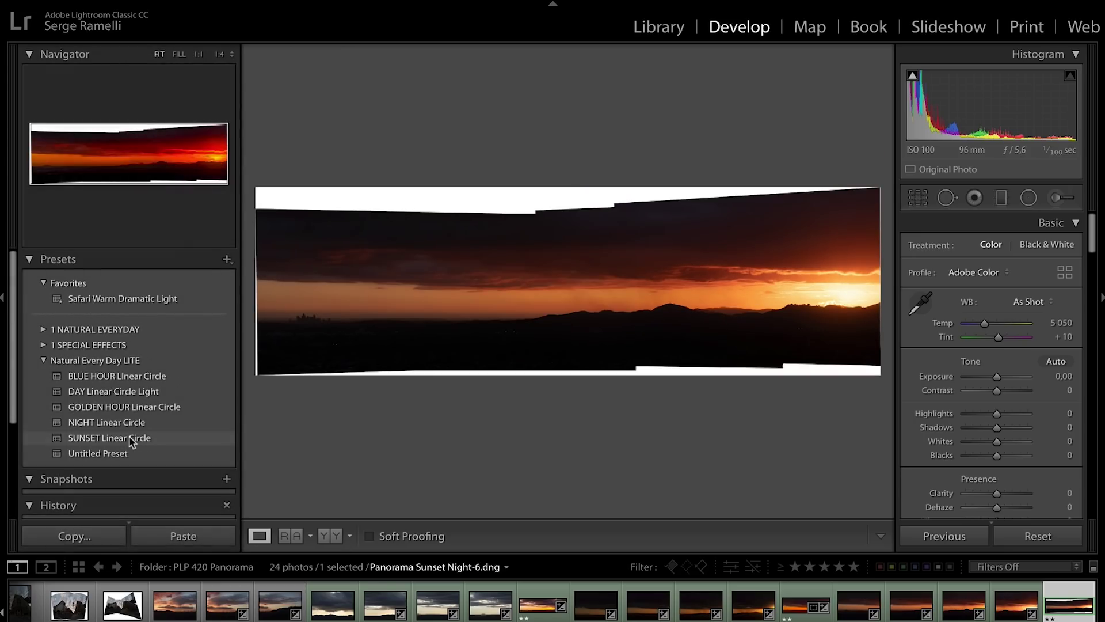
click(133, 439)
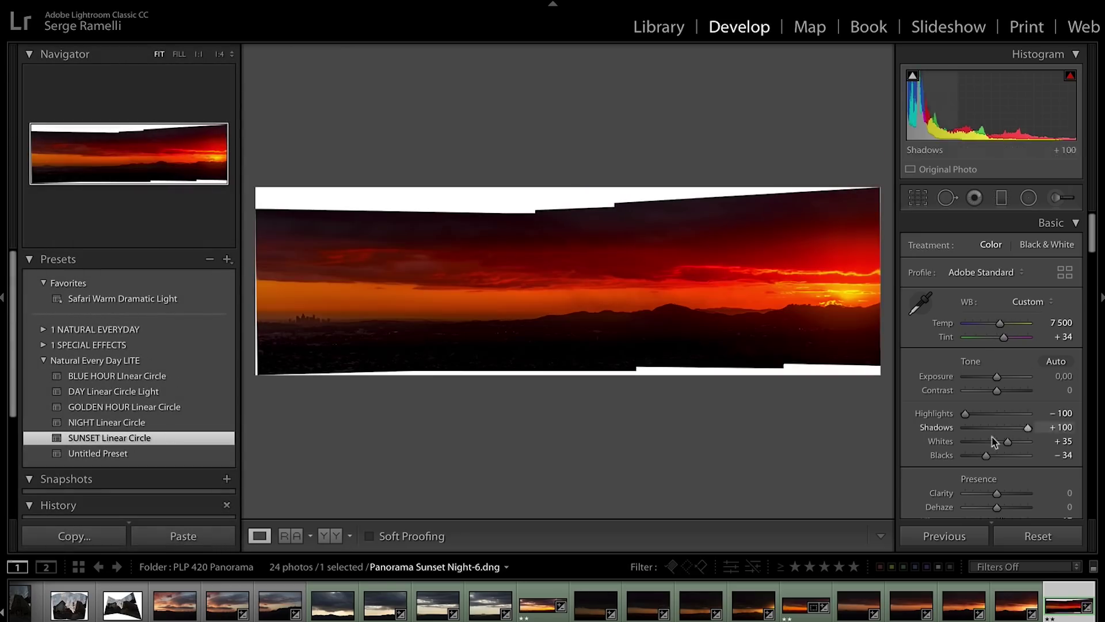
click(4, 300)
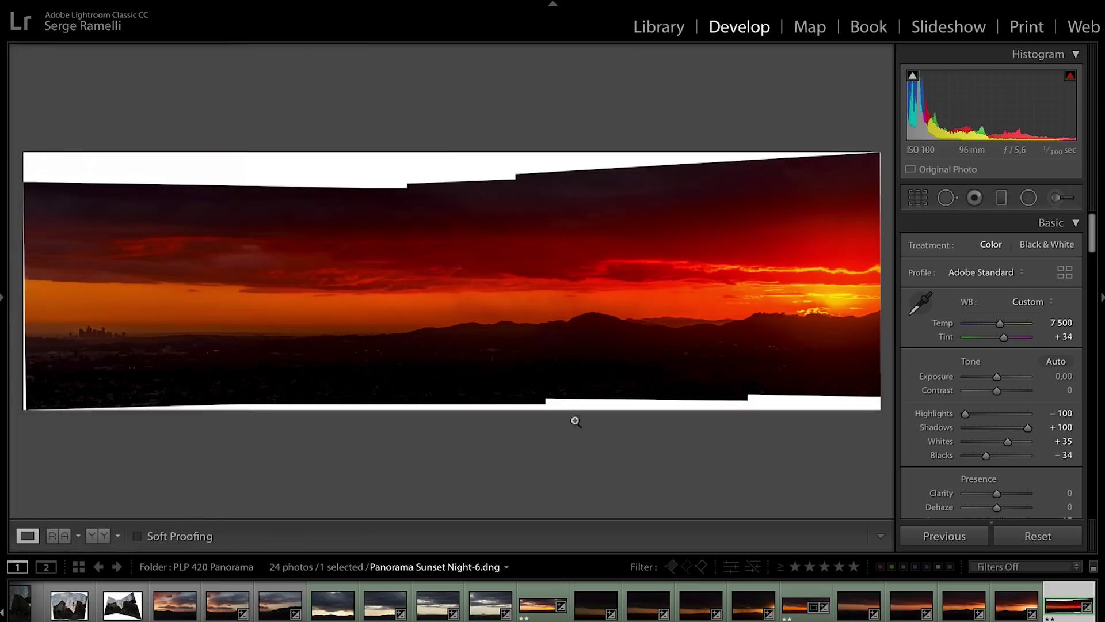
drag(986, 455, 1011, 444)
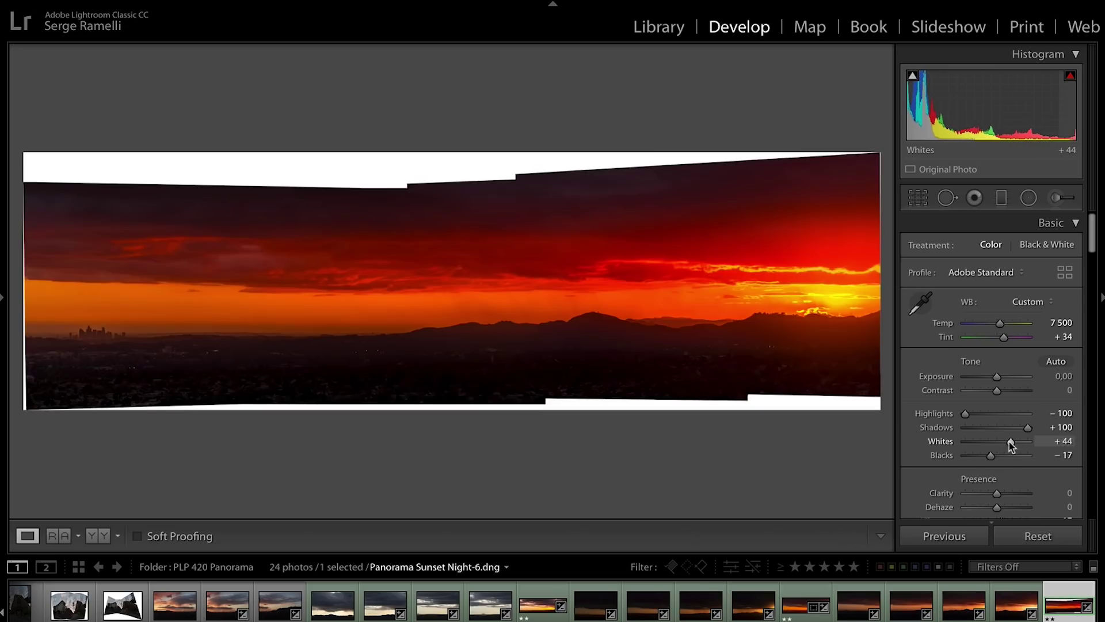
drag(997, 377, 1001, 384)
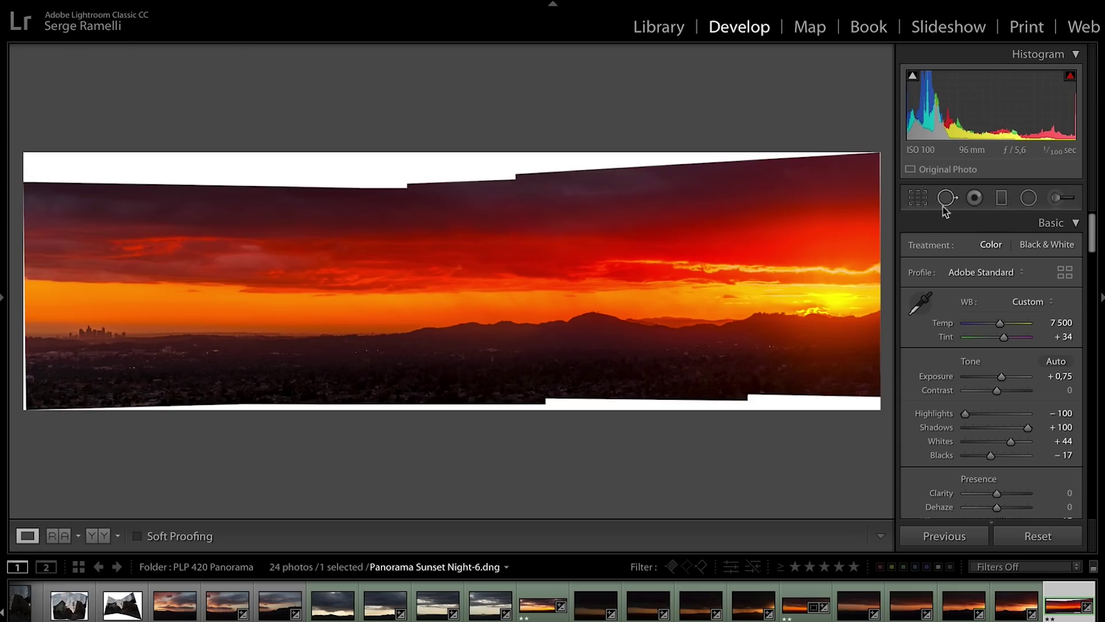
Step: Crop the night sunset panorama on all four sides to remove its white uneven borders
click(918, 198)
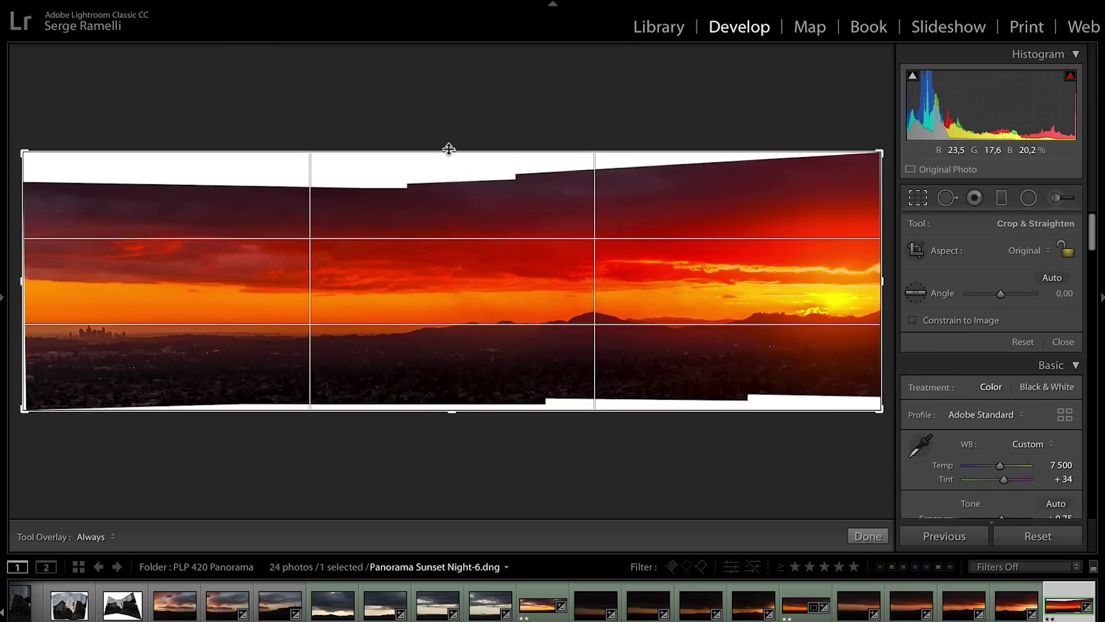
drag(446, 151, 444, 167)
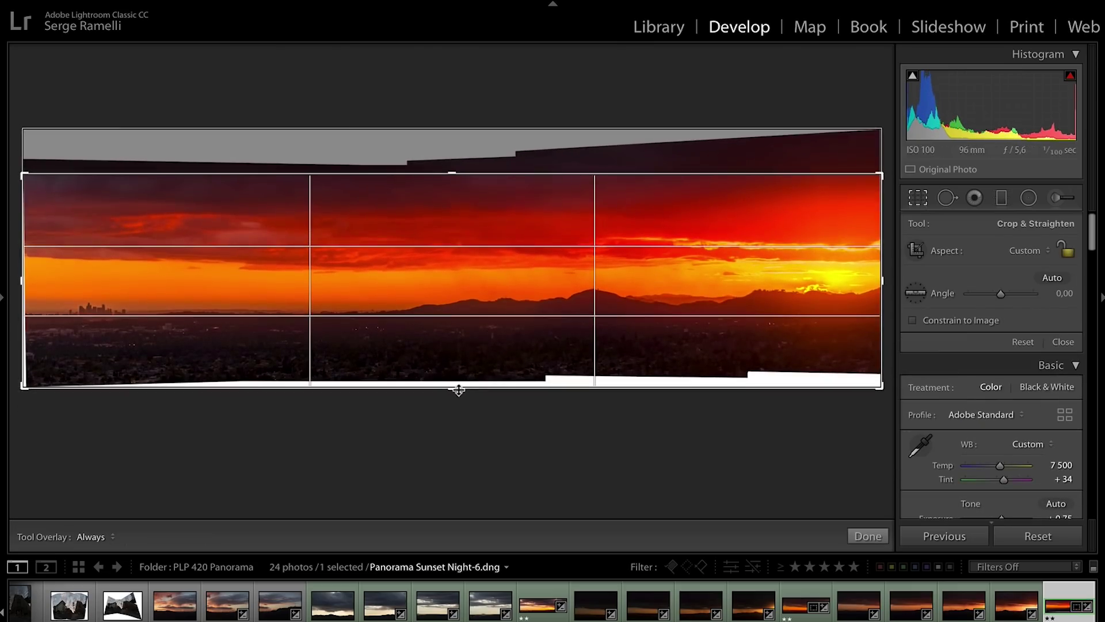
drag(457, 388, 517, 375)
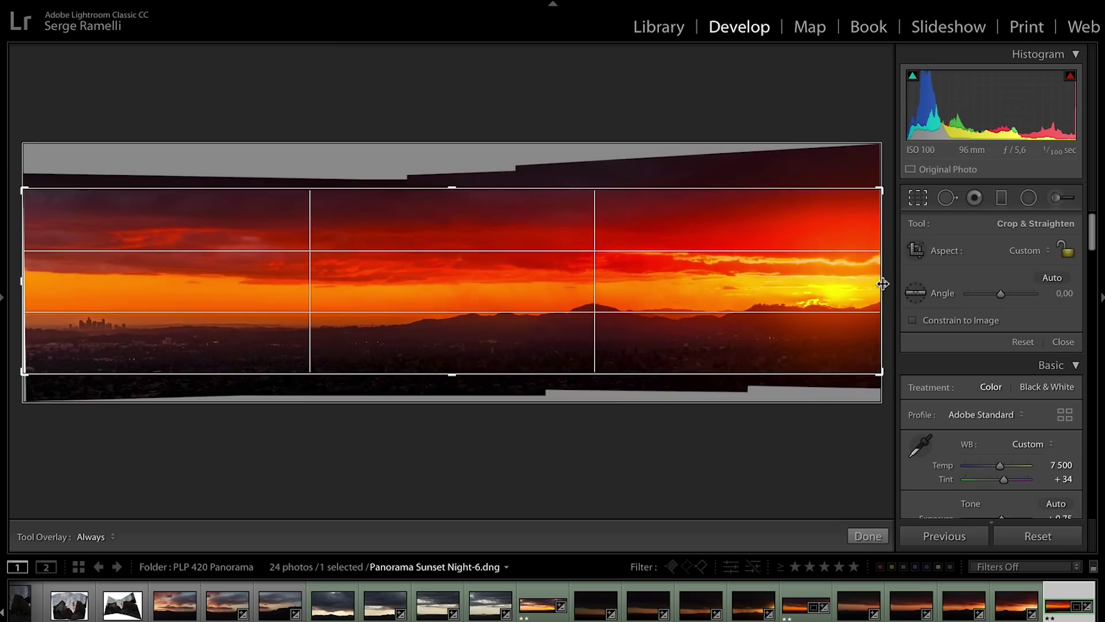
drag(883, 284, 856, 285)
drag(42, 284, 46, 280)
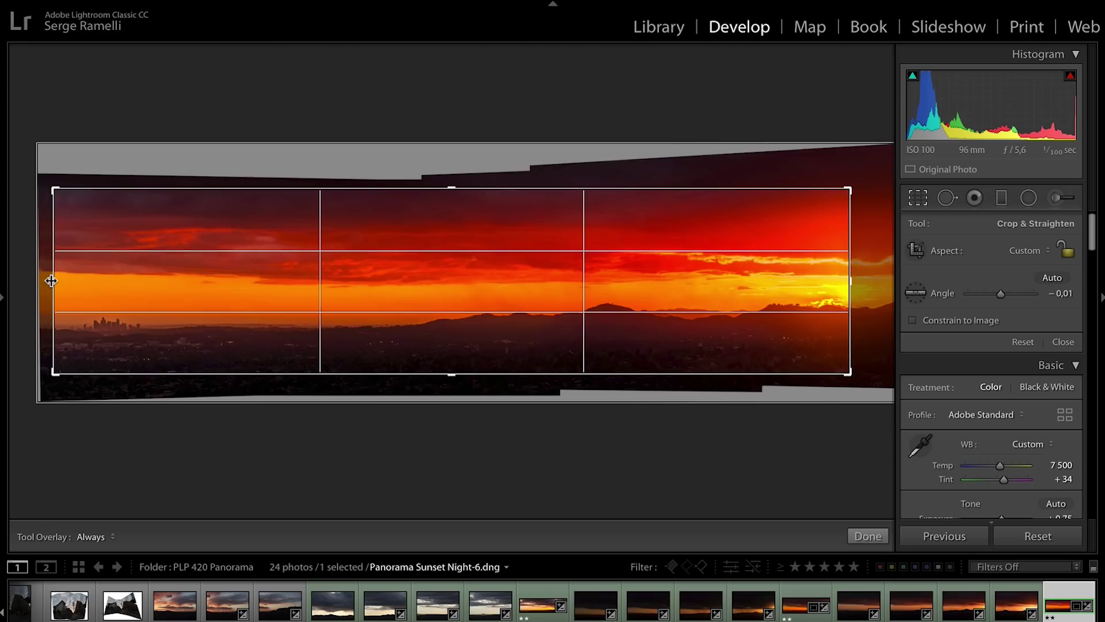
key(Return)
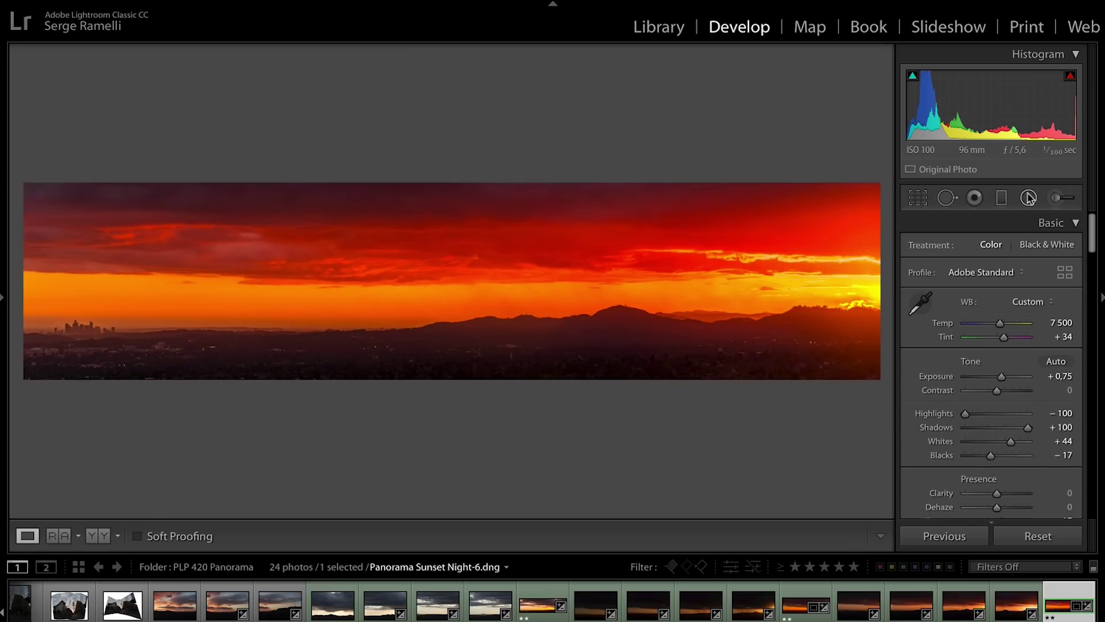
Step: Move the existing radial filter from the clouds onto the setting sun above the hills, and check the panorama full screen
click(1029, 198)
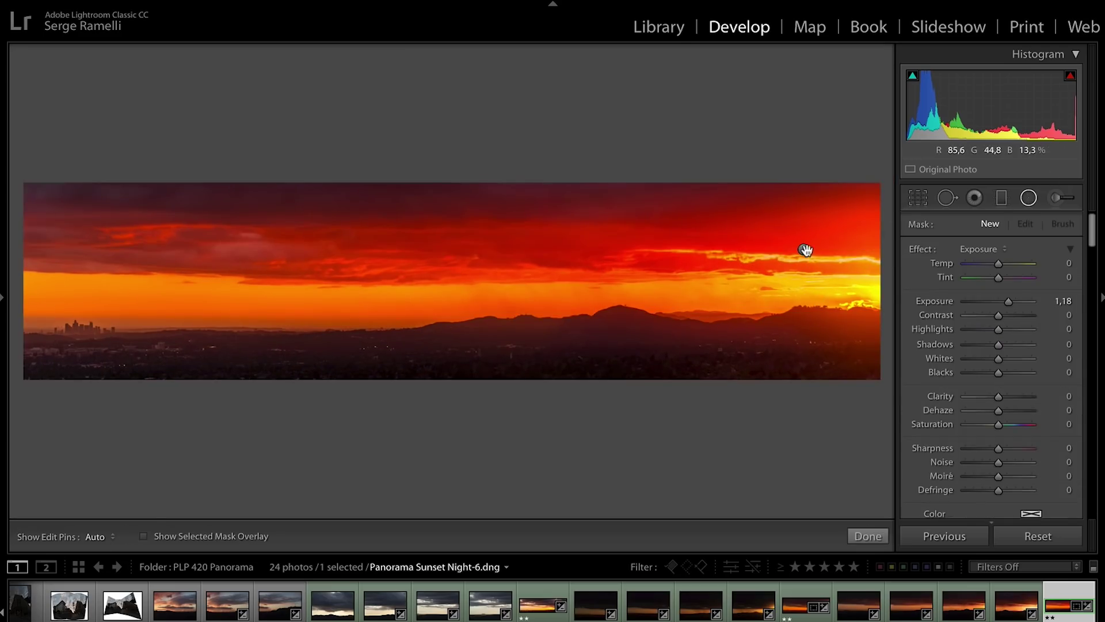
drag(804, 249, 861, 316)
click(870, 535)
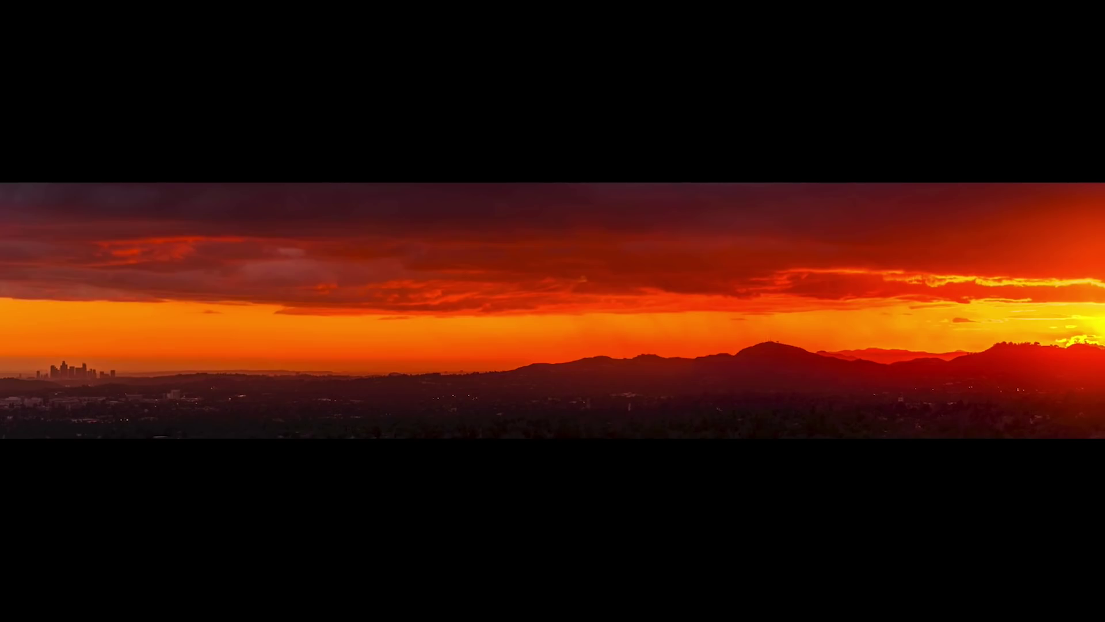
key(f)
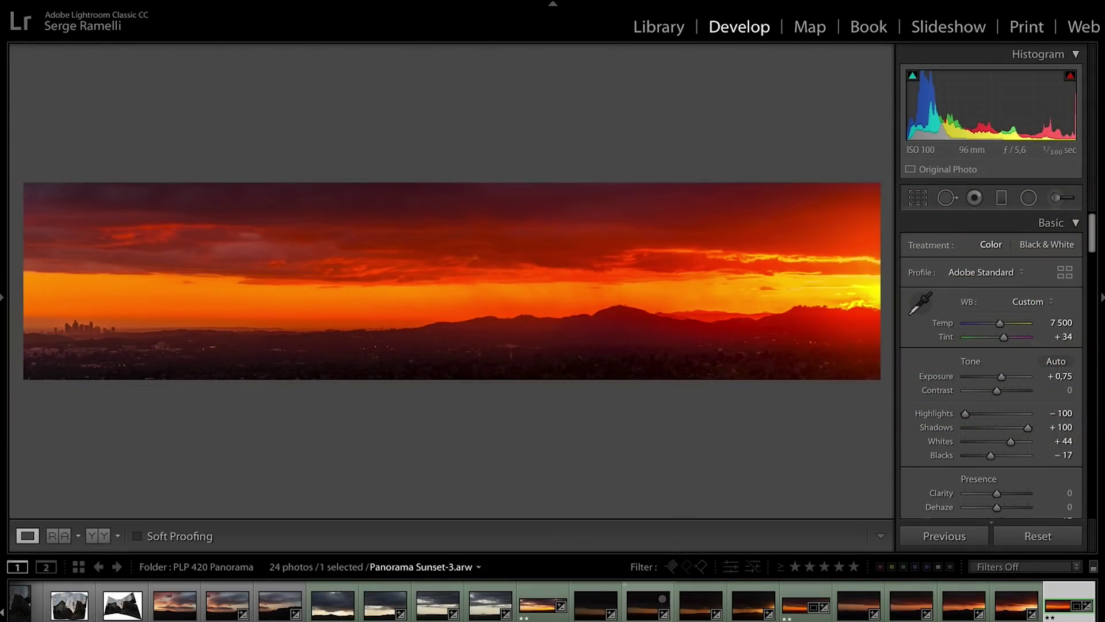
Step: Look through the four vertical street-corner photos at the start of the series one by one
scroll(147, 607, up, 3)
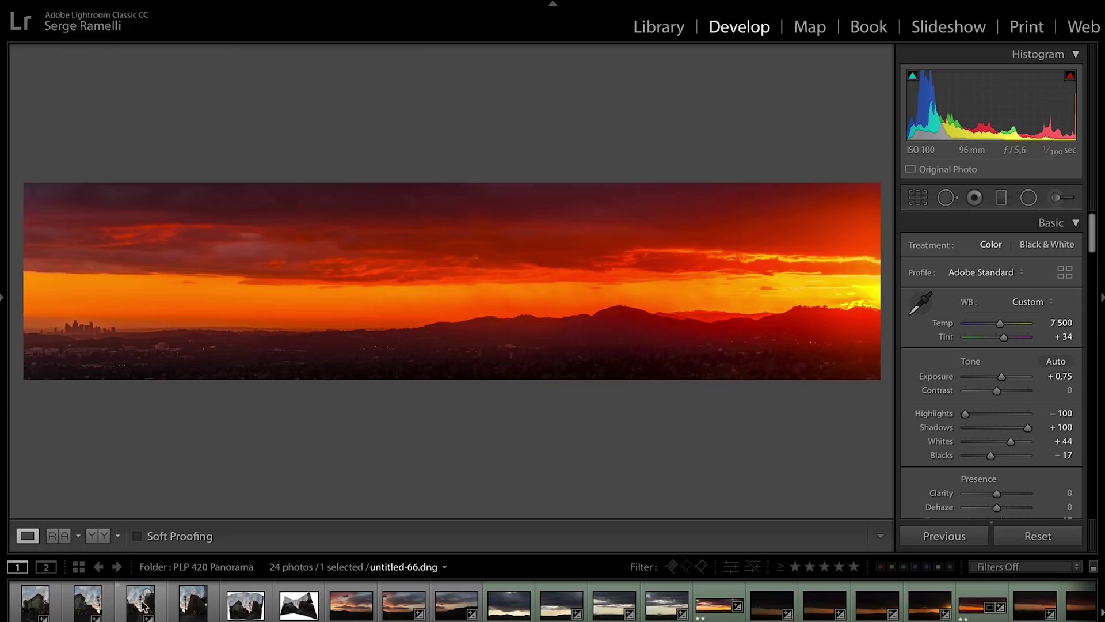
click(28, 605)
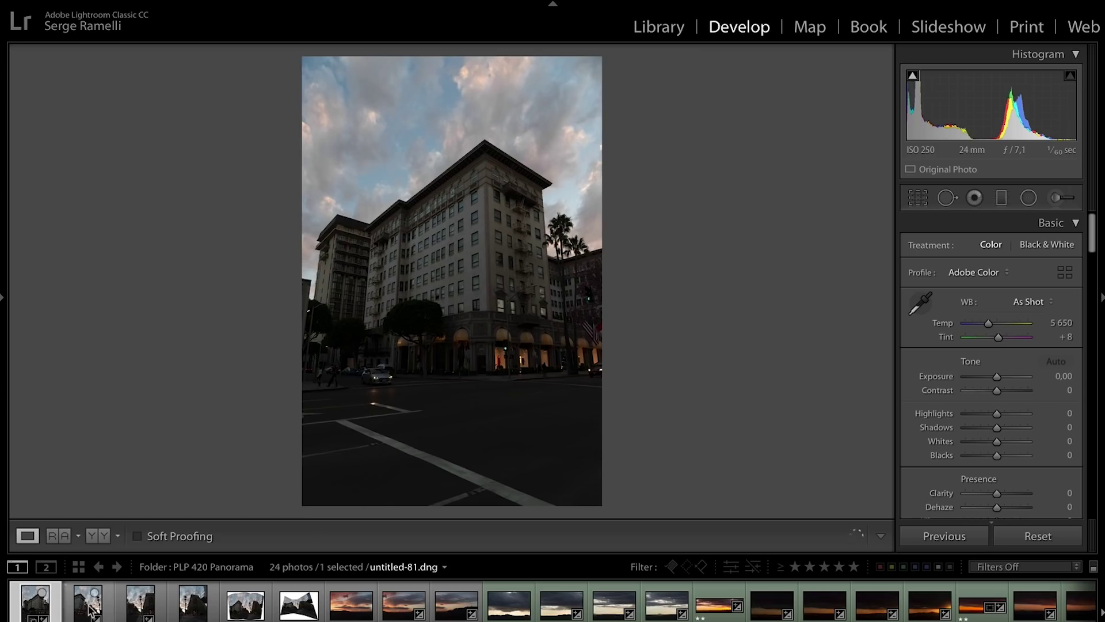
click(90, 607)
click(140, 605)
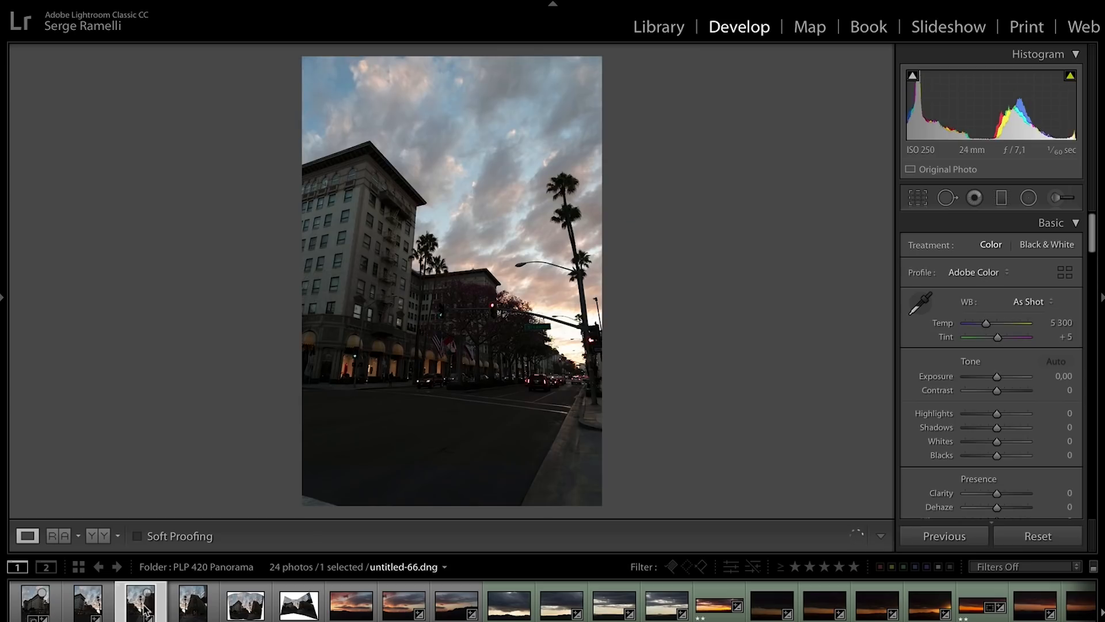
click(185, 606)
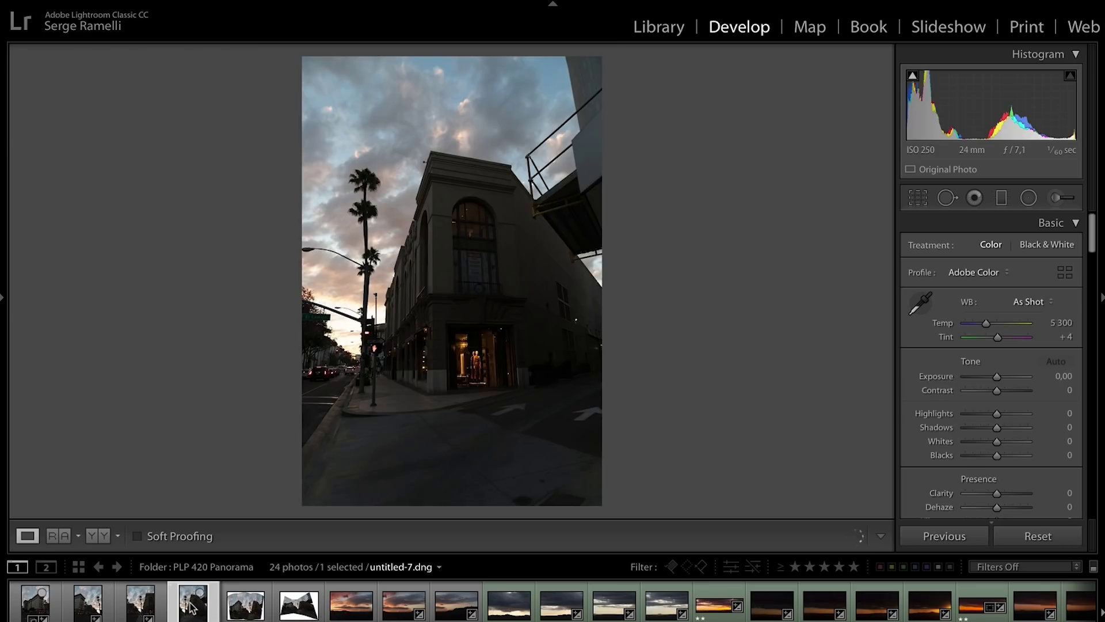
Step: Preview the panorama merge of the four street-corner photos with the Perspective projection, and cancel it
shift+click(30, 608)
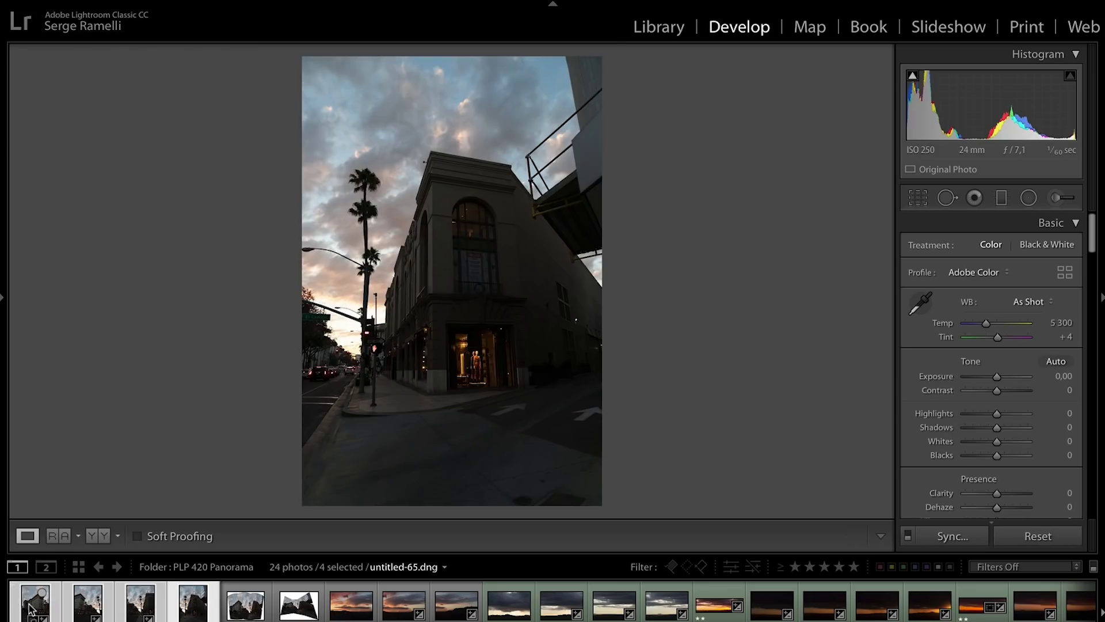
right_click(30, 609)
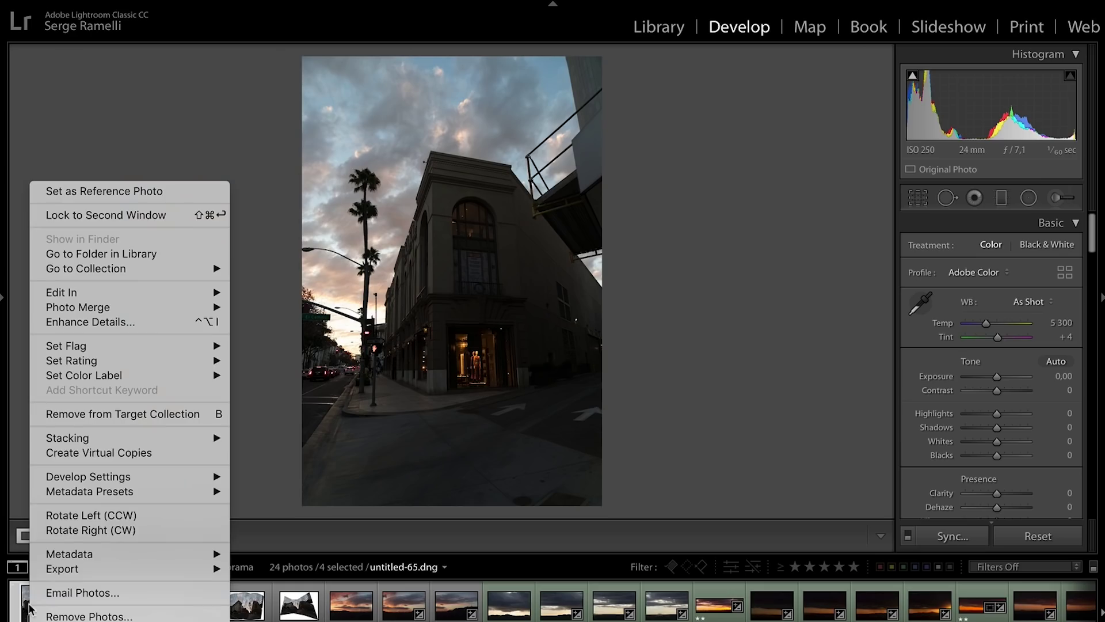
mouse_move(141, 314)
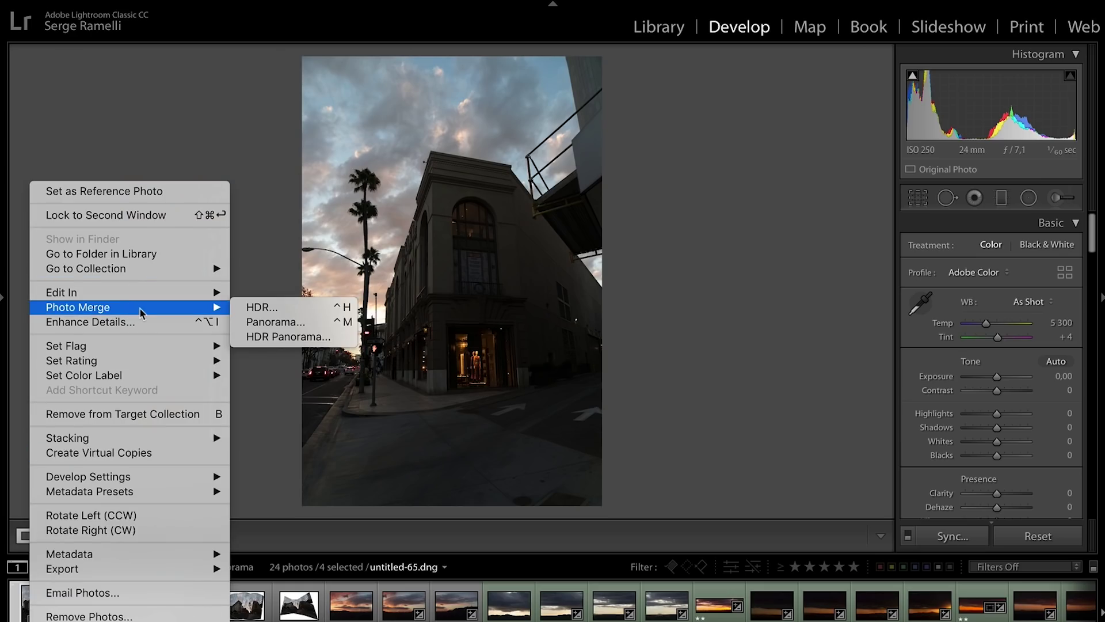
click(288, 322)
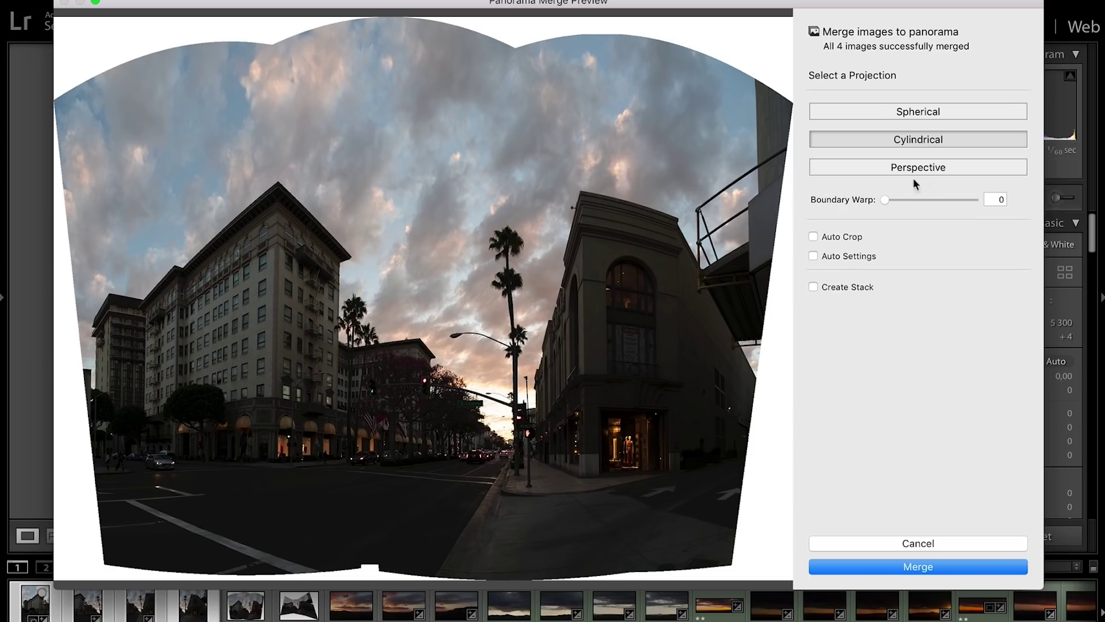
click(934, 167)
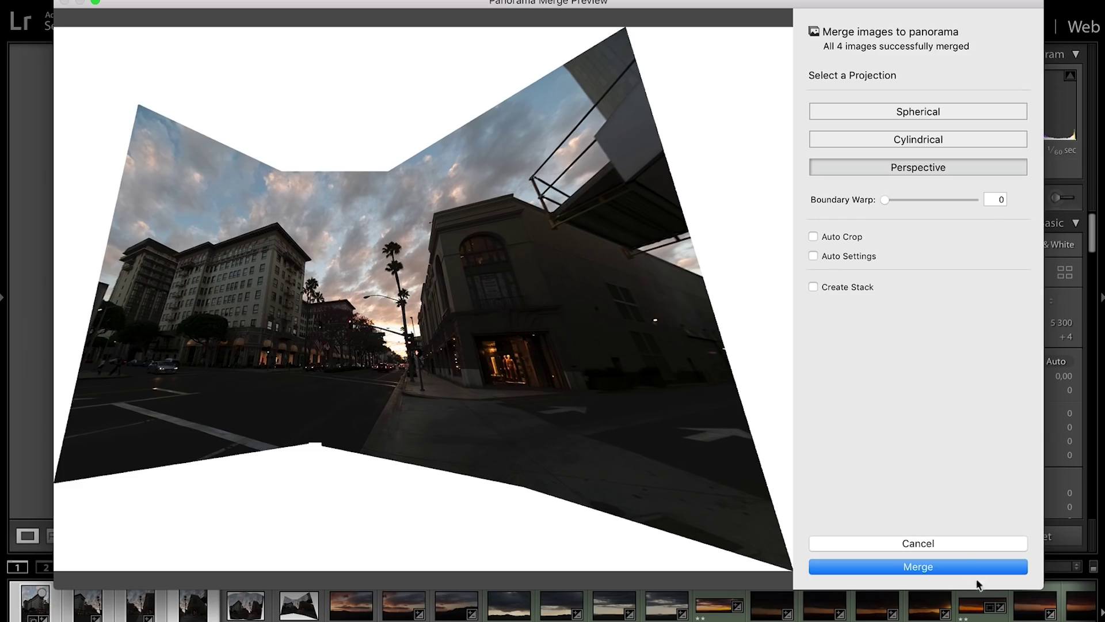
click(974, 542)
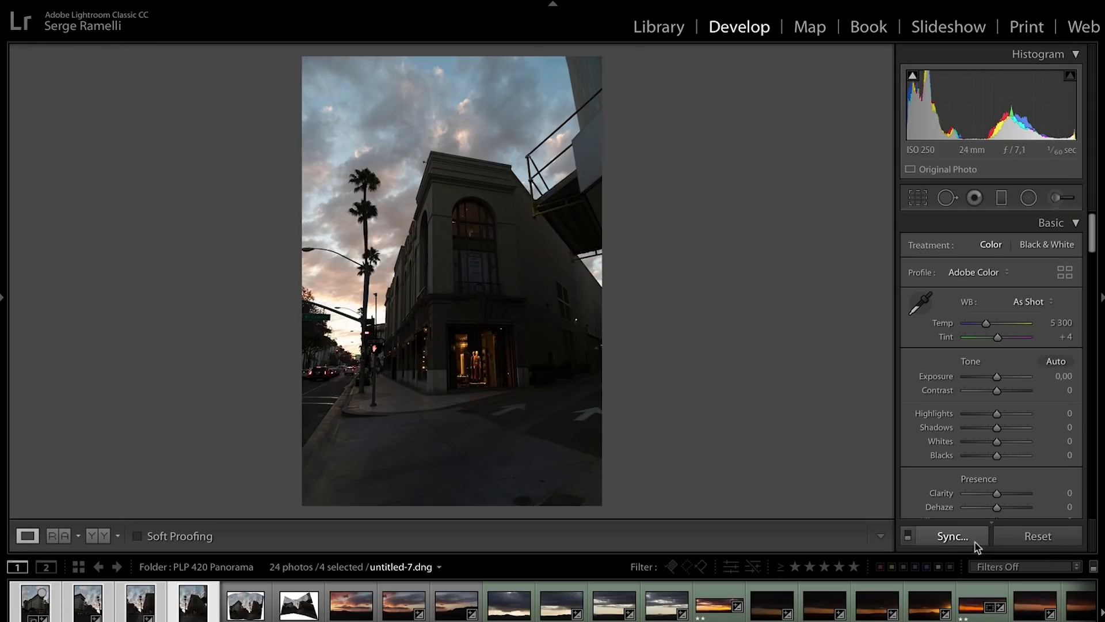
Step: Compare the merged untitled-65-Pano-2.dng with untitled-65-Pano.dng, keep the latter selected, and show the presets
click(241, 591)
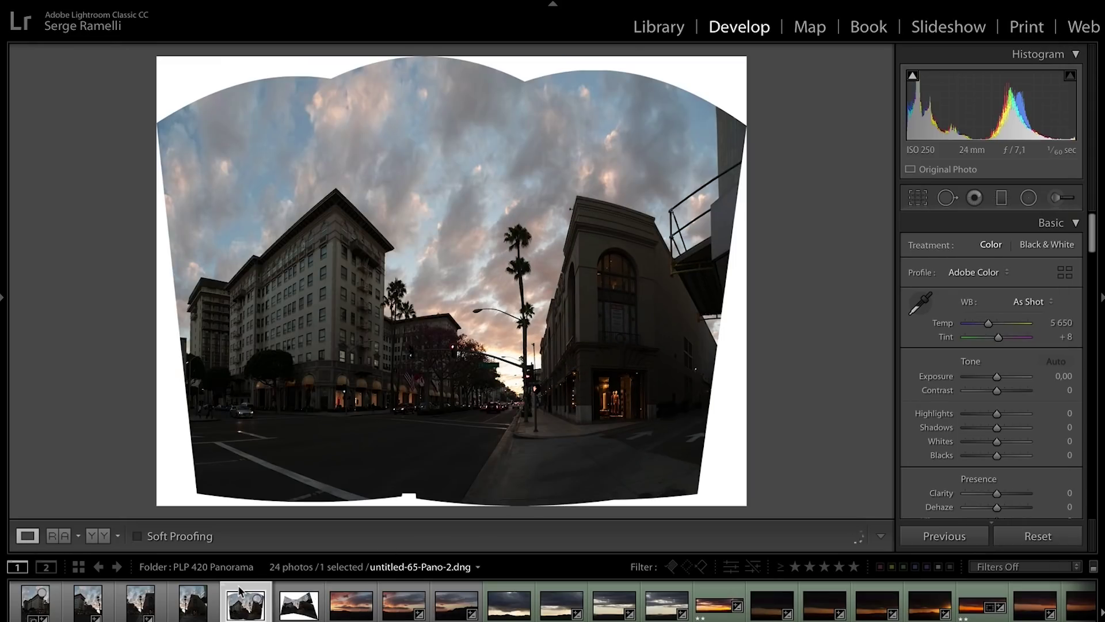
click(298, 595)
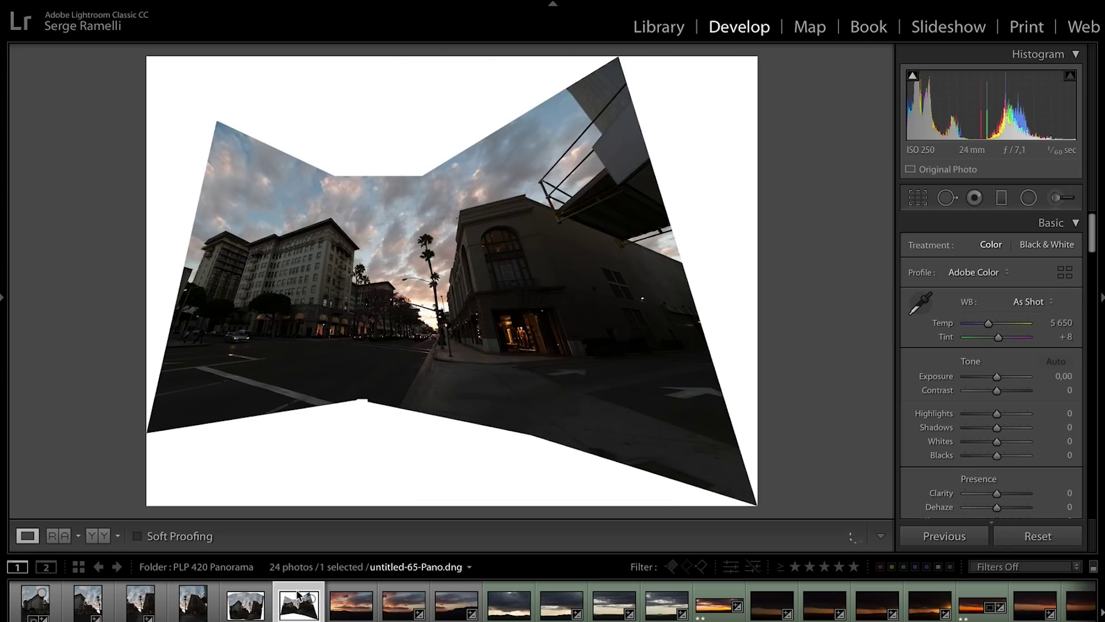
click(3, 301)
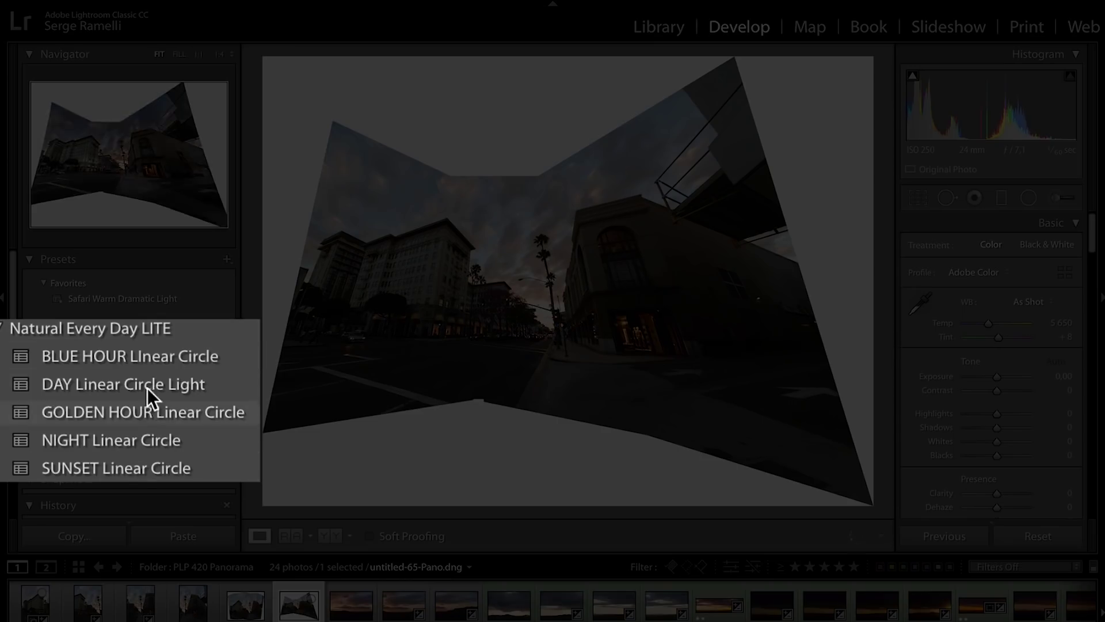
Step: Try the DAY Linear Circle Light preset on the perspective street panorama, with Blacks at −36 and Whites at +41
click(145, 386)
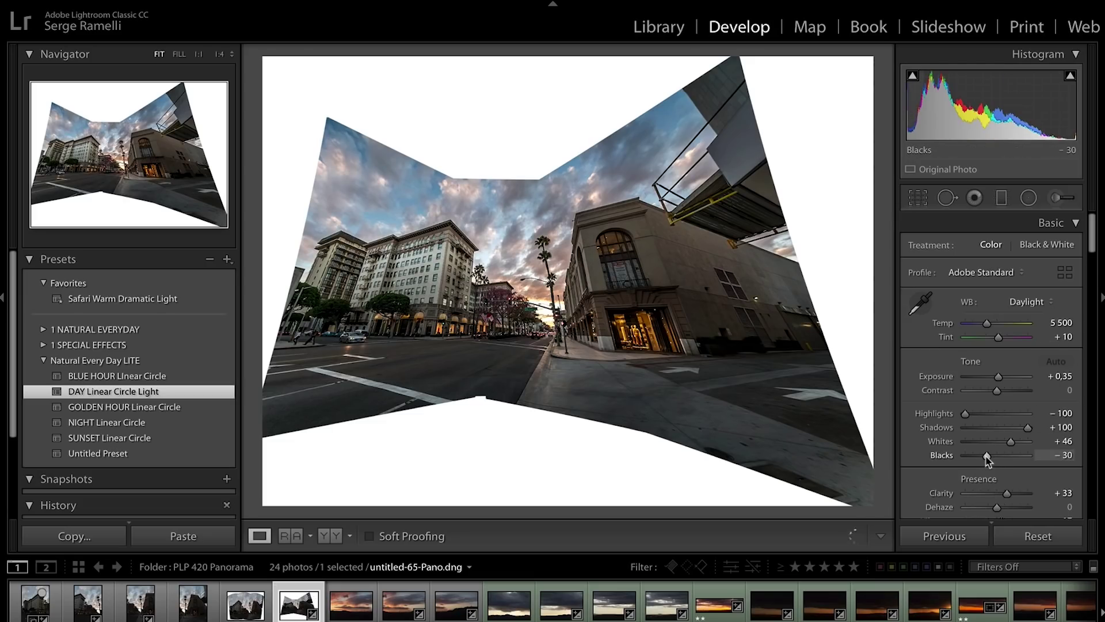
alt+drag(988, 457, 1008, 441)
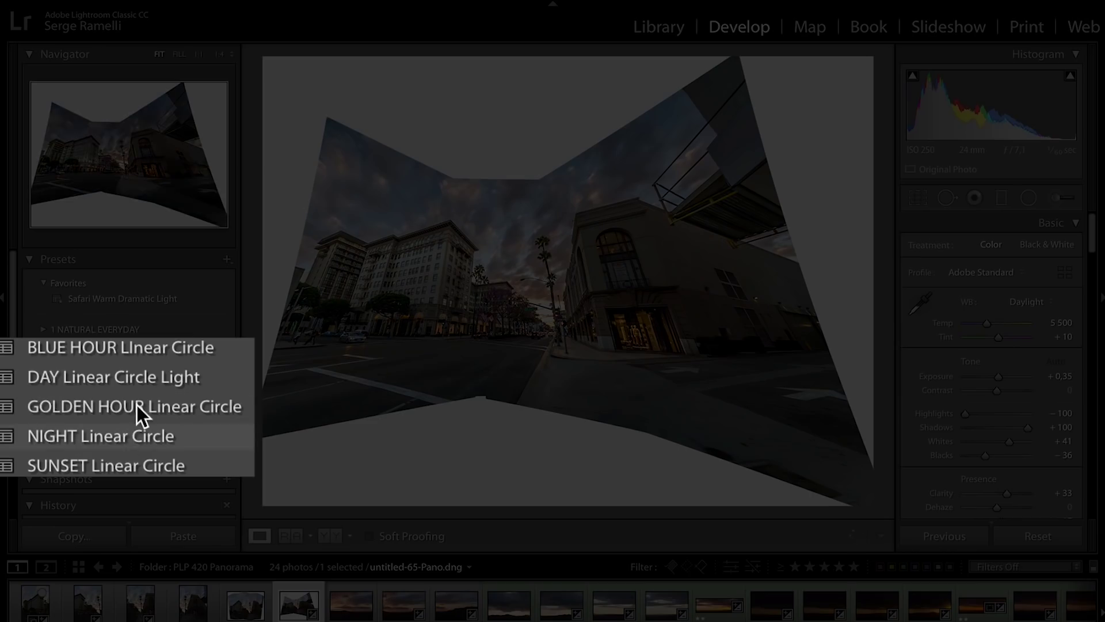
Step: Apply the GOLDEN HOUR Linear Circle preset to the perspective street panorama and set Blacks to −47
click(126, 406)
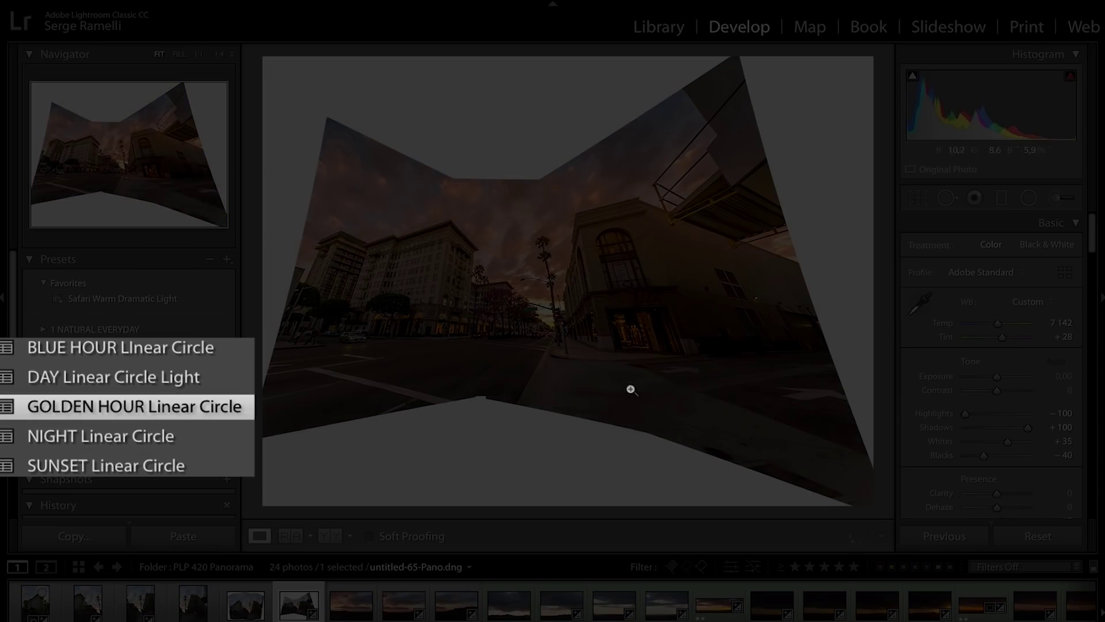
alt+drag(984, 455, 1011, 445)
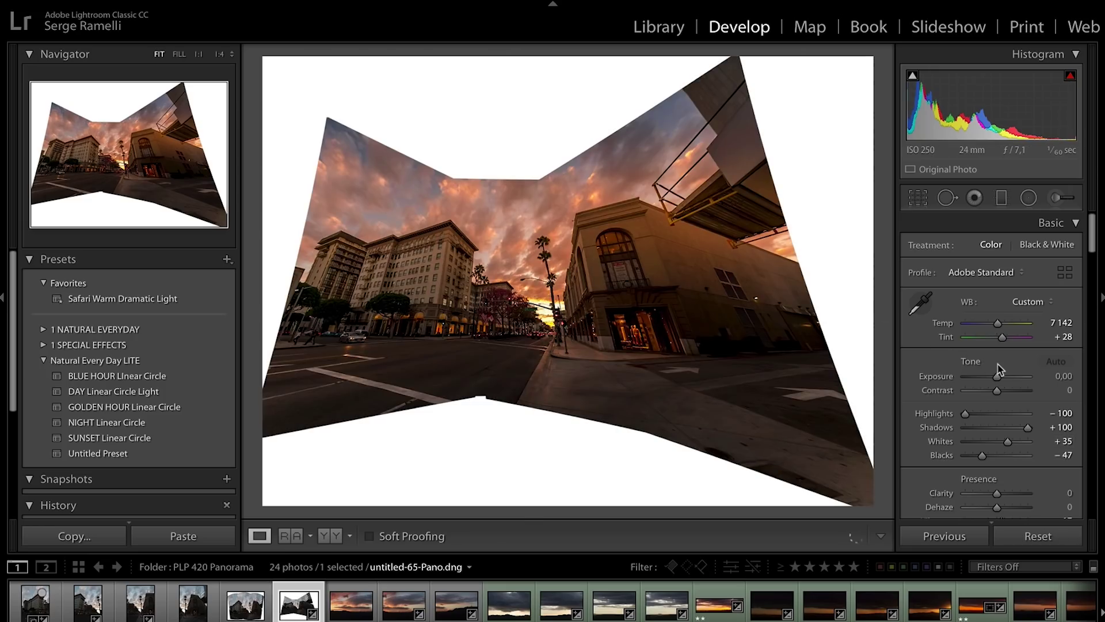
Step: Straighten the street panorama with Guided Upright, using vertical guides along the arched-window building's edge and the corner of the tall hotel building
scroll(1101, 270, down, 1)
drag(1092, 254, 1091, 445)
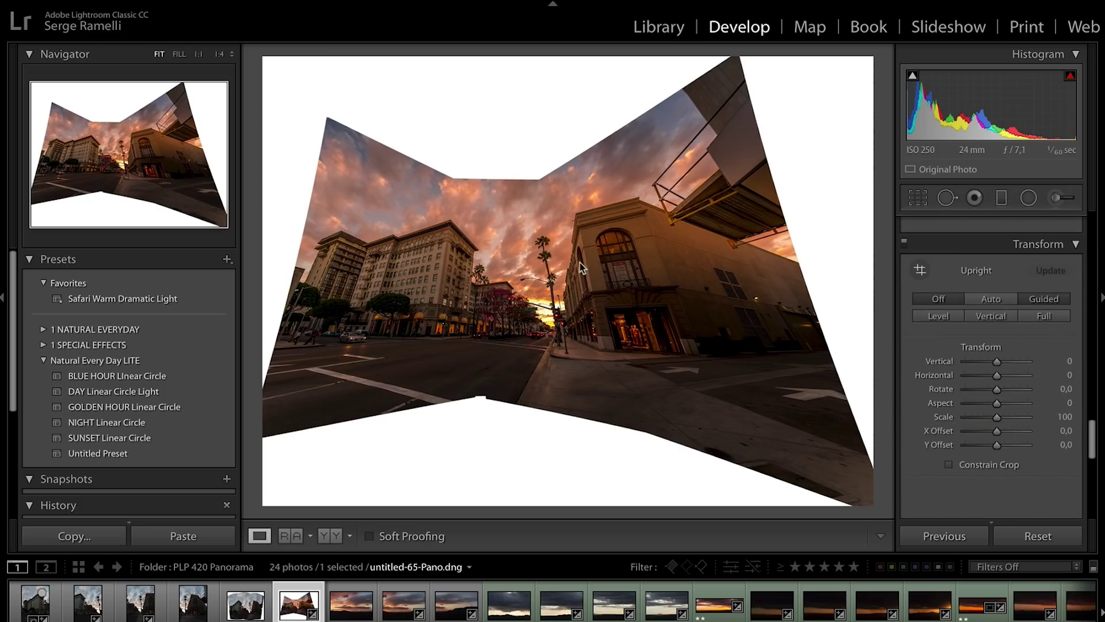
key(shift+t)
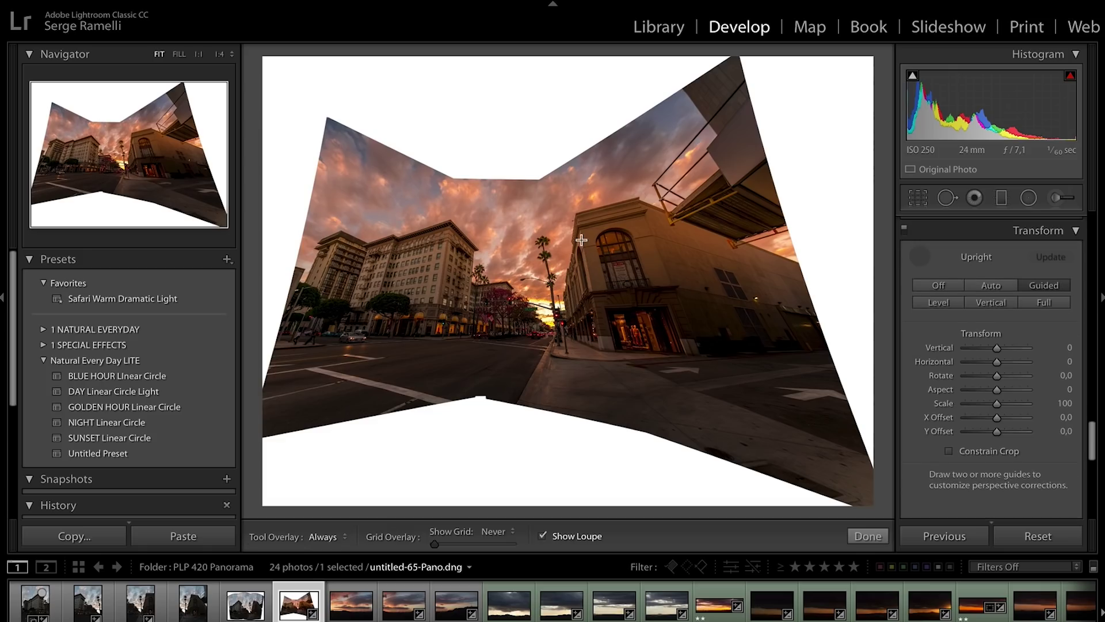
drag(582, 236, 605, 359)
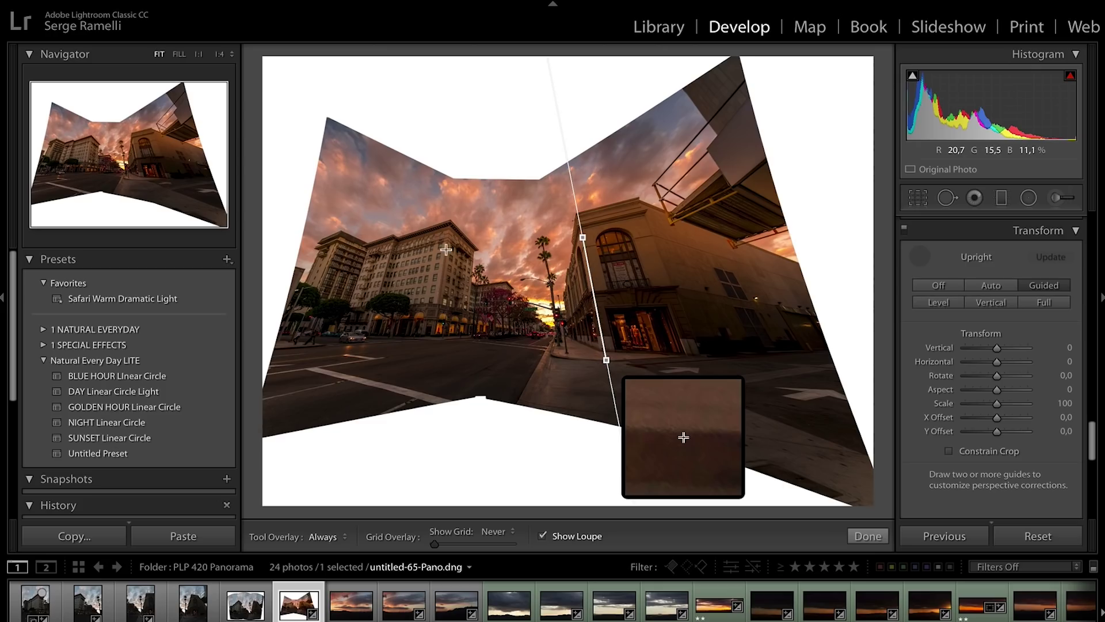
drag(445, 246, 430, 333)
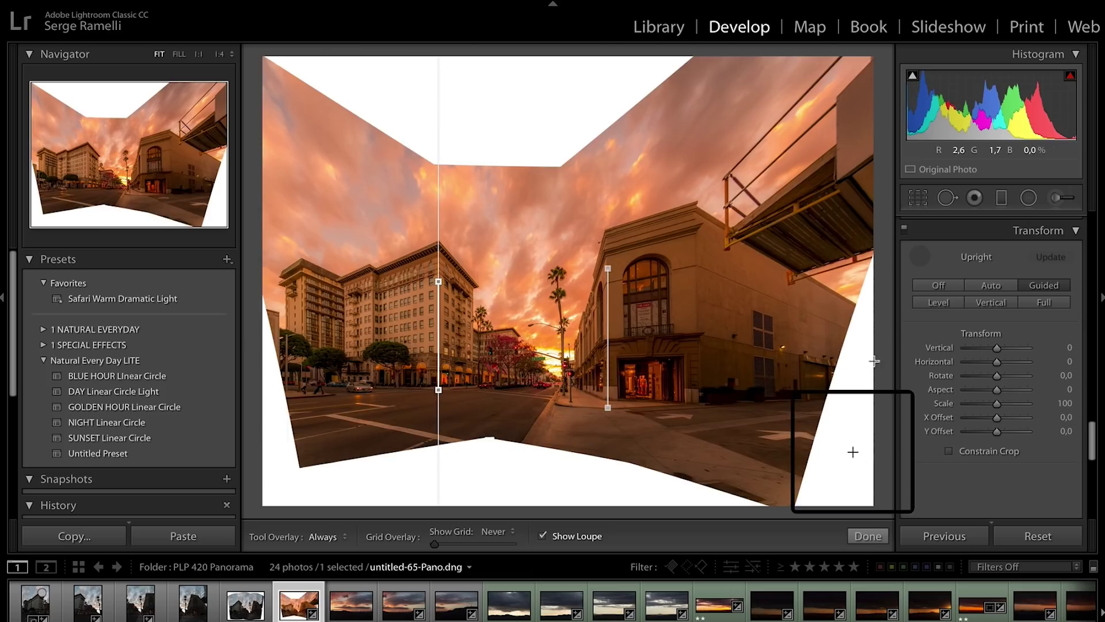
click(867, 536)
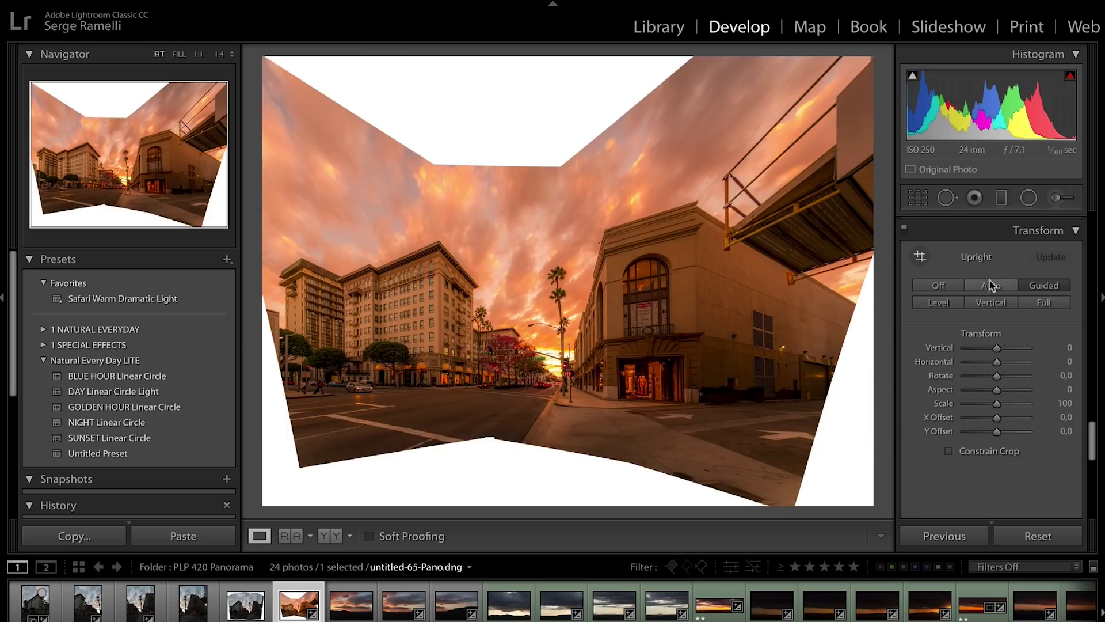
Step: Crop the upper edge of the street panorama down past the white notch in the sky
click(918, 198)
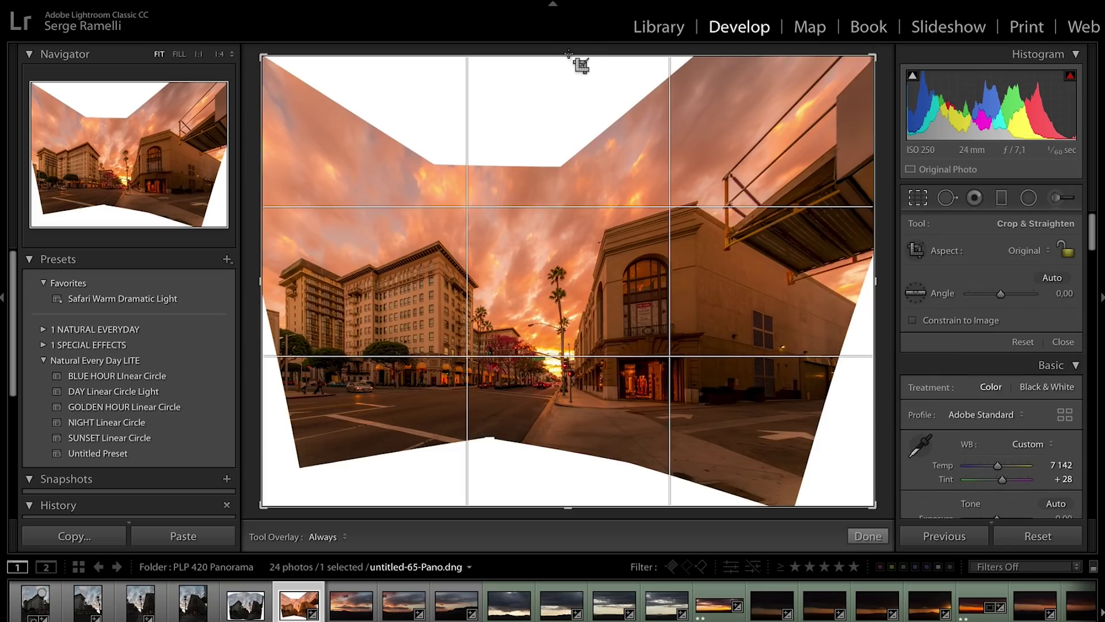
drag(569, 53, 568, 118)
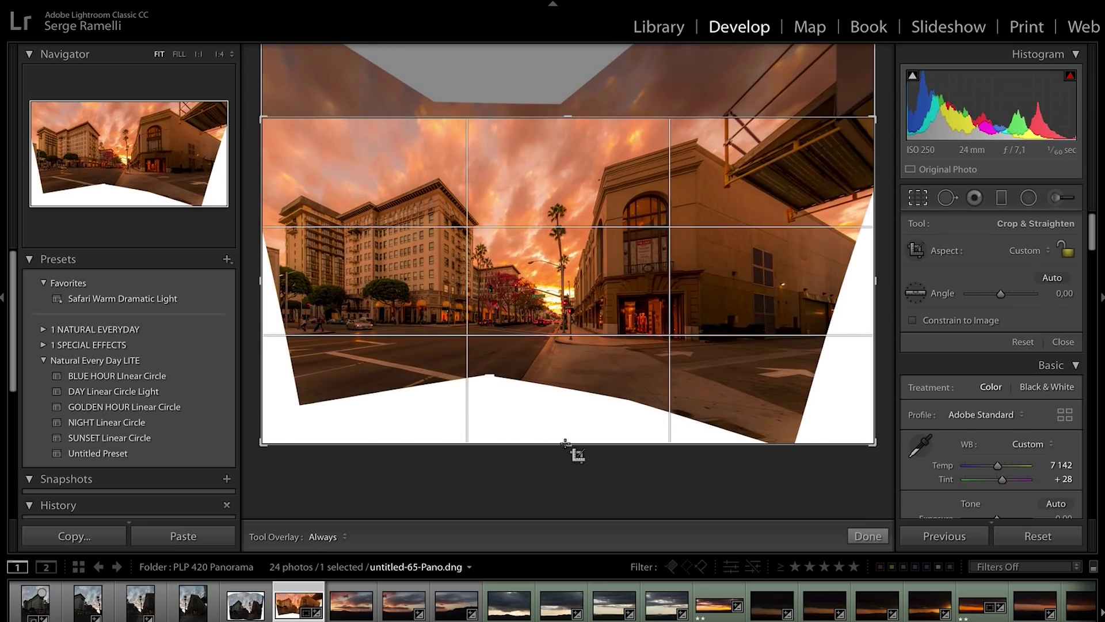